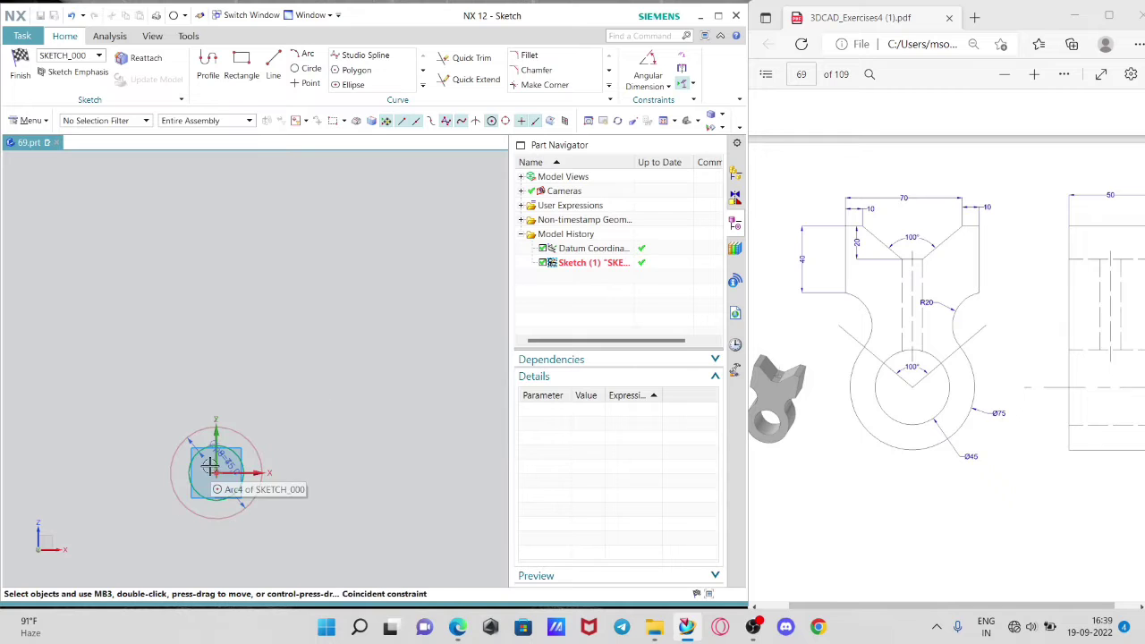
Step: Draw a slanted line about 100 mm long from the circles' centre up to the left
{"action": "left_click", "coordinate": [273, 75]}
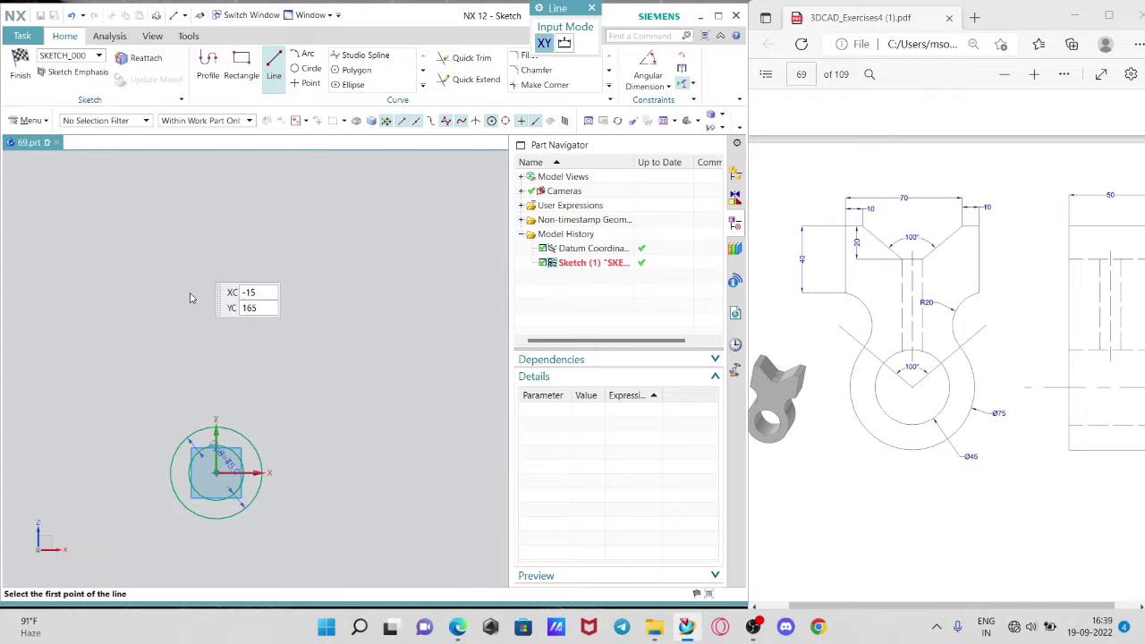
{"action": "left_click", "coordinate": [216, 473]}
{"action": "left_click", "coordinate": [147, 370]}
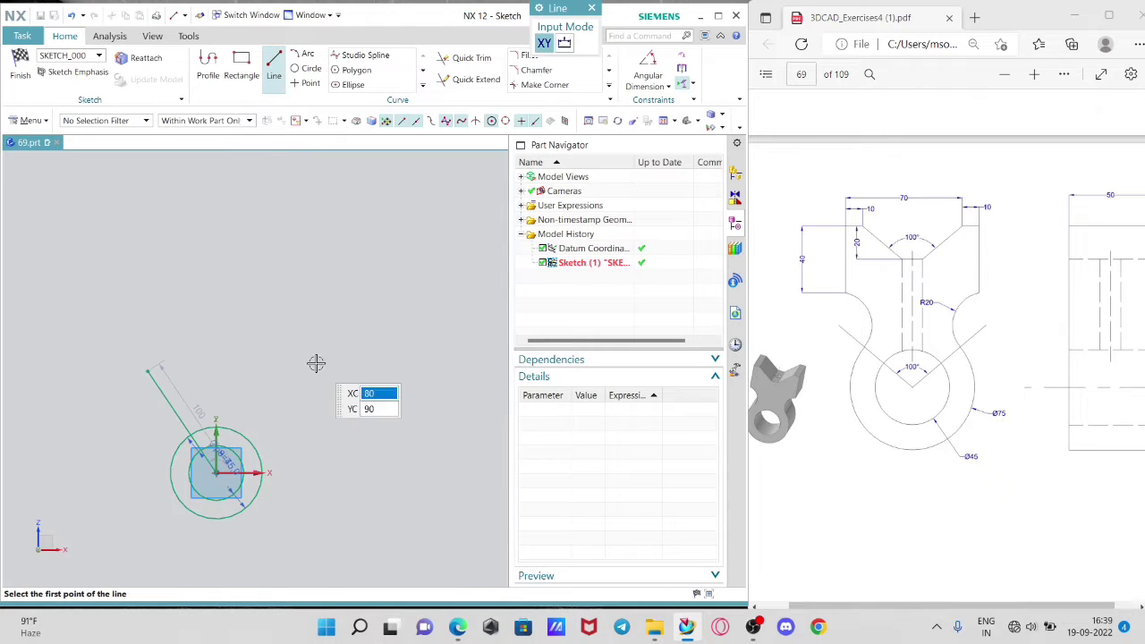
Step: Mirror the slanted line about the vertical sketch axis
{"action": "left_click", "coordinate": [423, 85]}
{"action": "left_click", "coordinate": [367, 116]}
{"action": "left_click", "coordinate": [168, 399]}
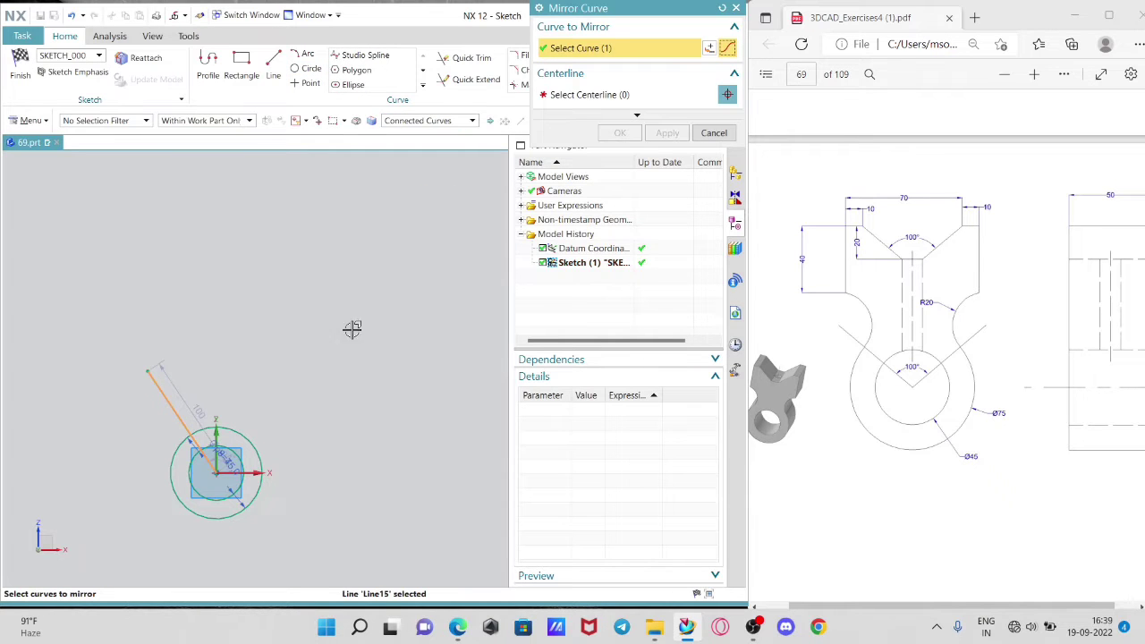
{"action": "left_click", "coordinate": [217, 439]}
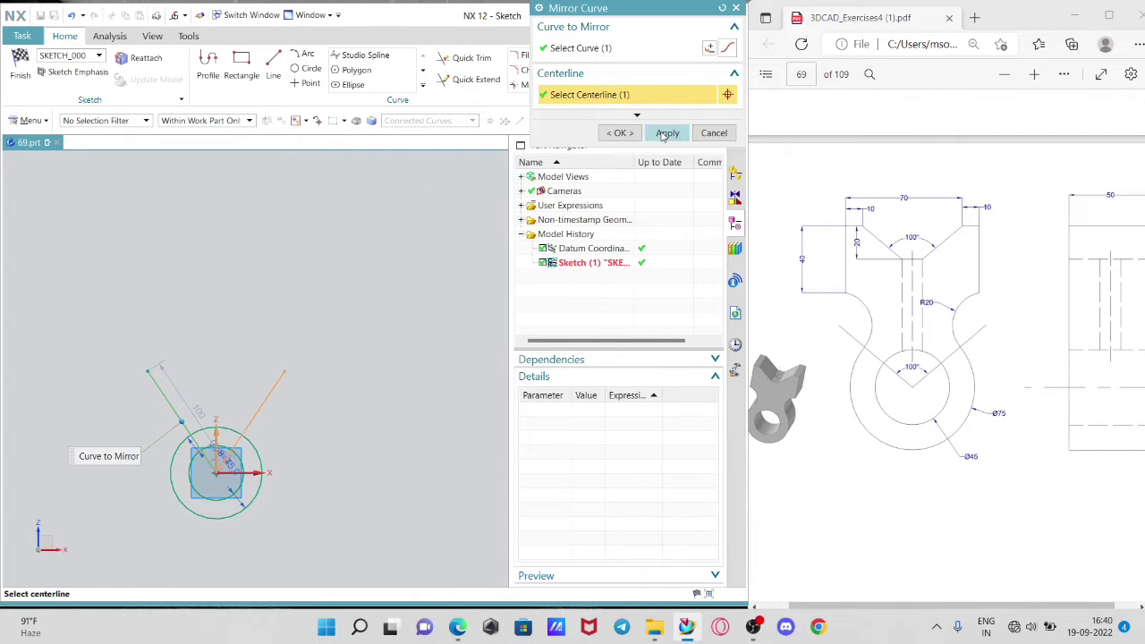
{"action": "left_click", "coordinate": [664, 134]}
{"action": "left_click", "coordinate": [736, 7]}
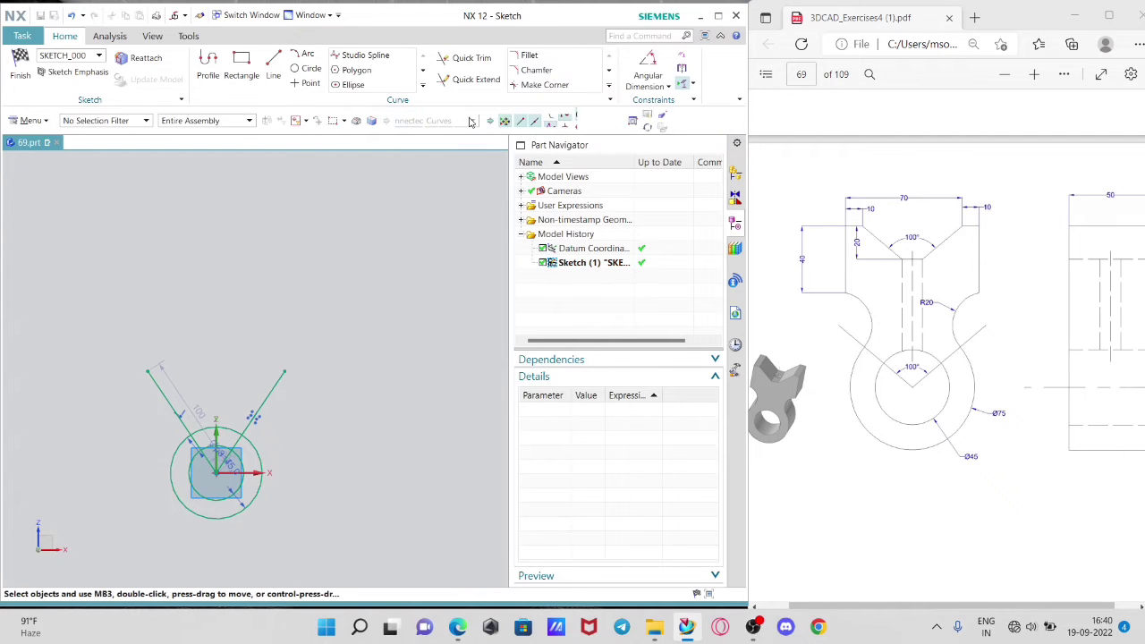
Step: Dimension the angle between the two slanted lines above the circles as 100°
{"action": "left_click", "coordinate": [632, 67]}
{"action": "left_click", "coordinate": [211, 431]}
{"action": "left_click", "coordinate": [256, 416]}
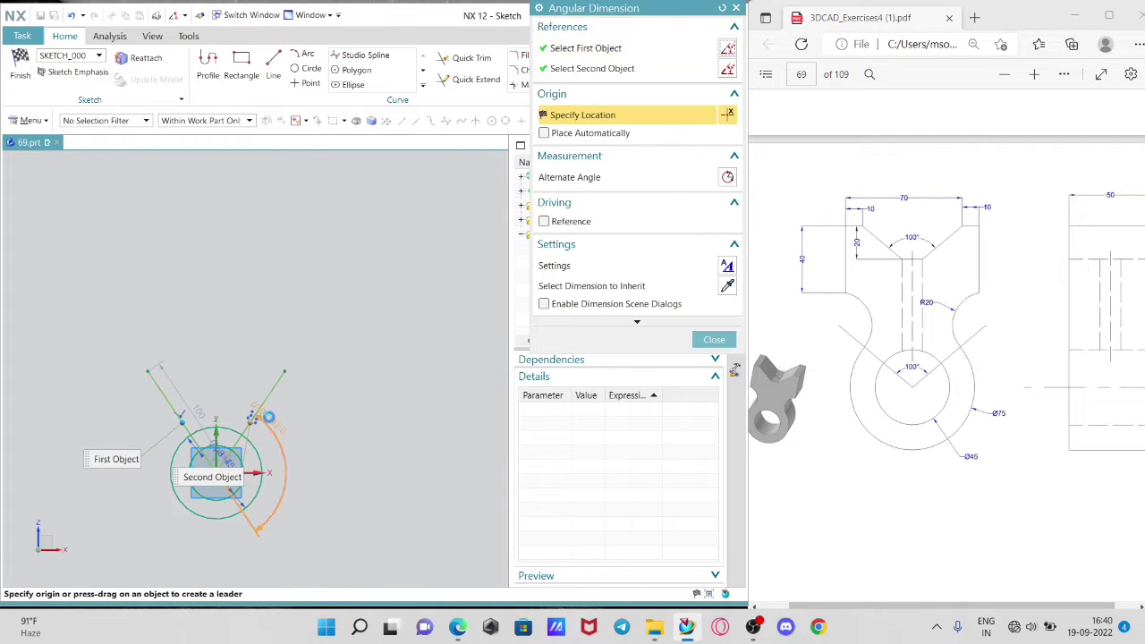
{"action": "left_click", "coordinate": [202, 392]}
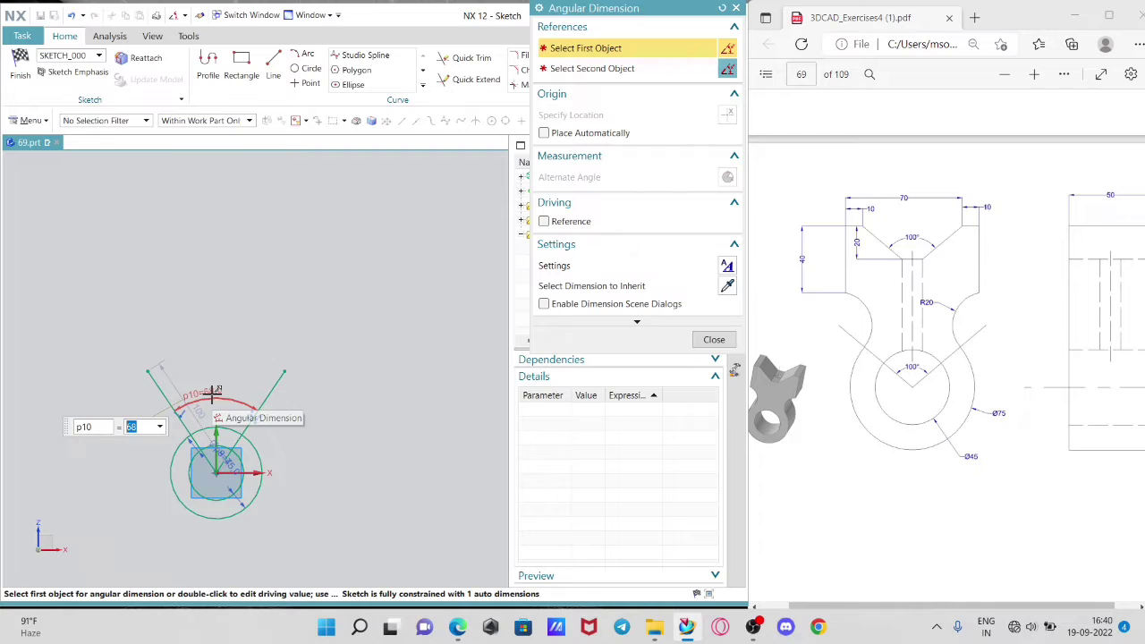
{"action": "type", "text": "100"}
{"action": "key", "text": "Return"}
{"action": "left_click", "coordinate": [713, 339]}
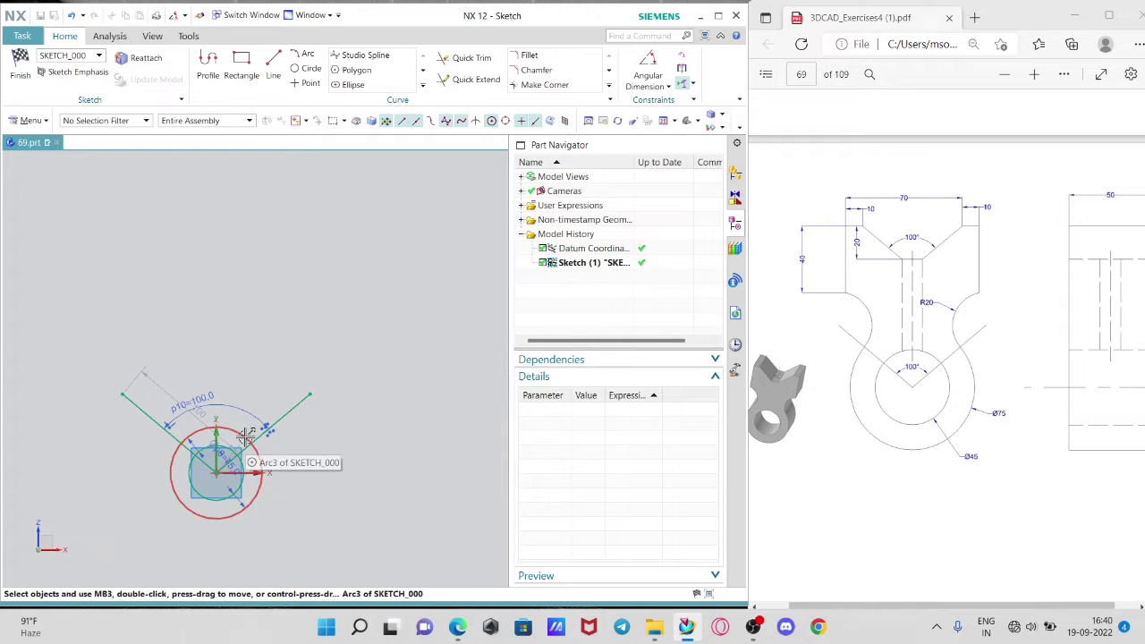
Step: Draw a vertical line about 180 mm long upward from the circles' centre
{"action": "left_click", "coordinate": [275, 63]}
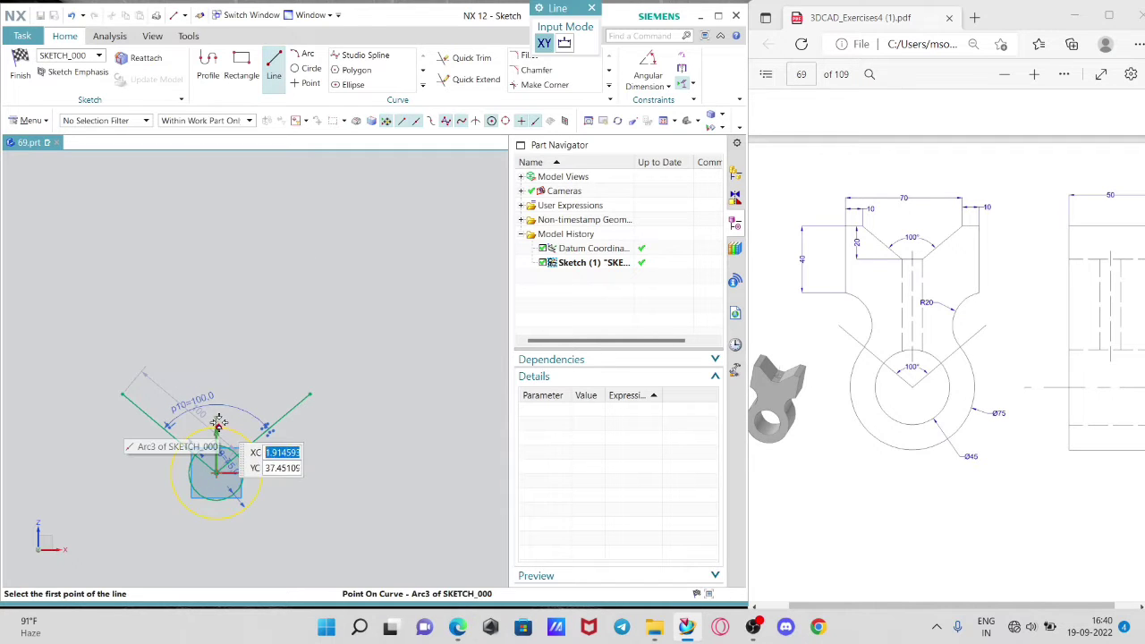
{"action": "left_click", "coordinate": [215, 426]}
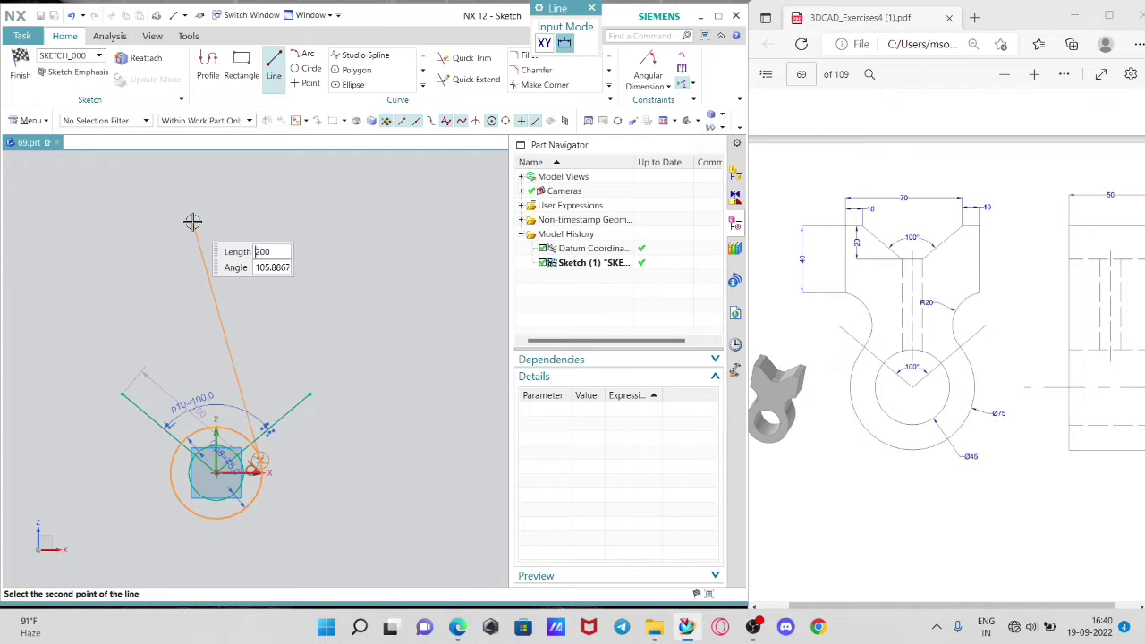
{"action": "key", "text": "Escape"}
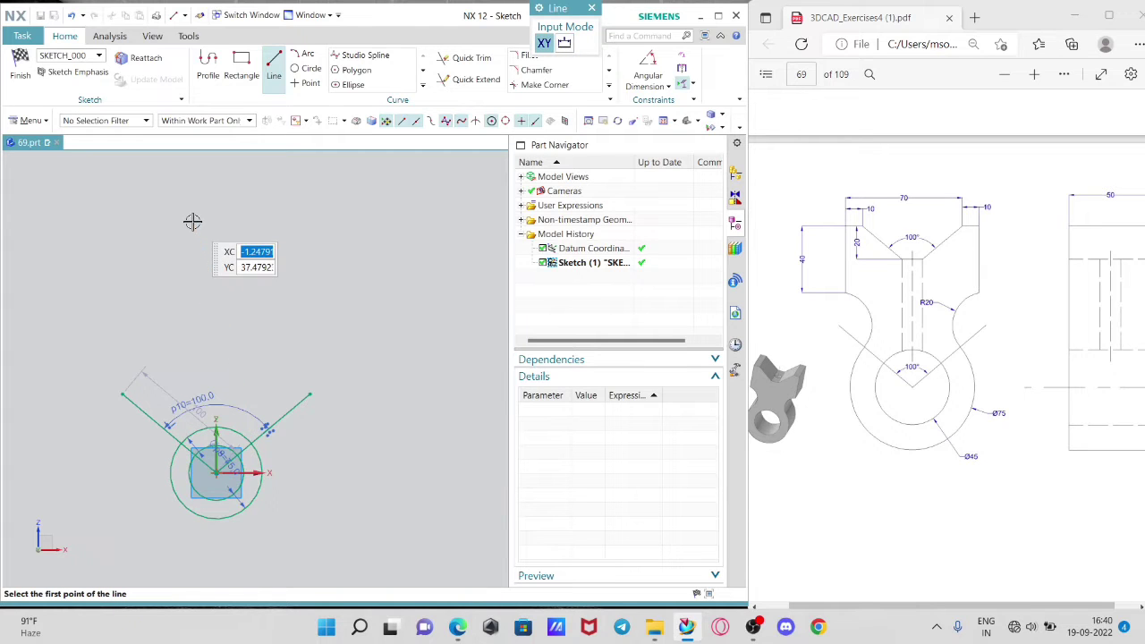
{"action": "left_click", "coordinate": [217, 467]}
{"action": "left_click", "coordinate": [225, 253]}
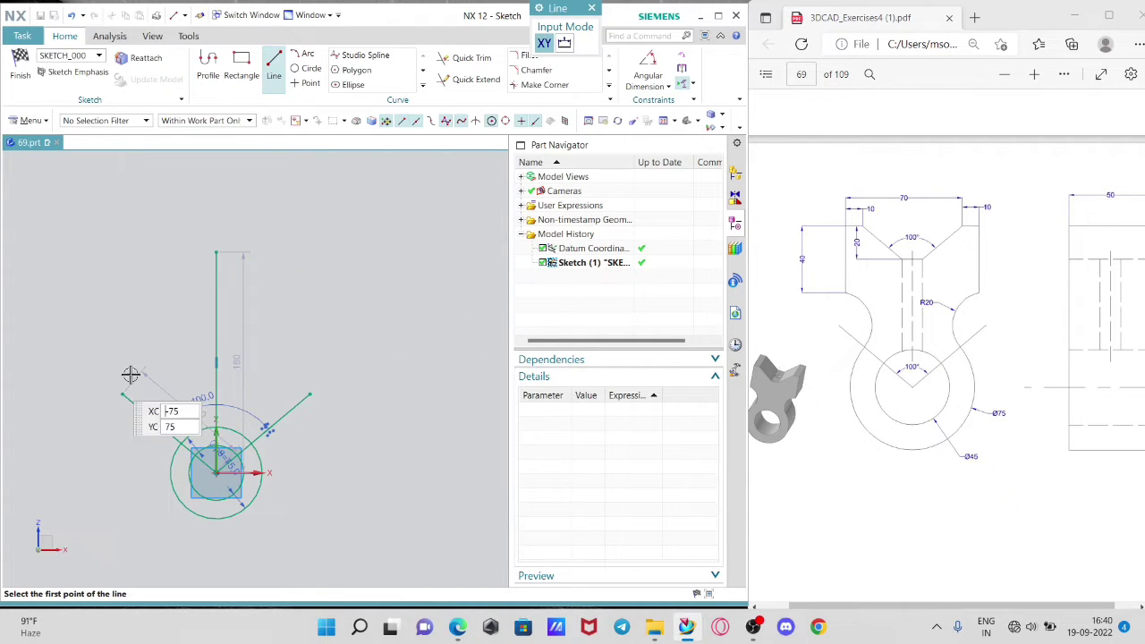
{"action": "left_click", "coordinate": [647, 86]}
{"action": "left_click", "coordinate": [654, 104]}
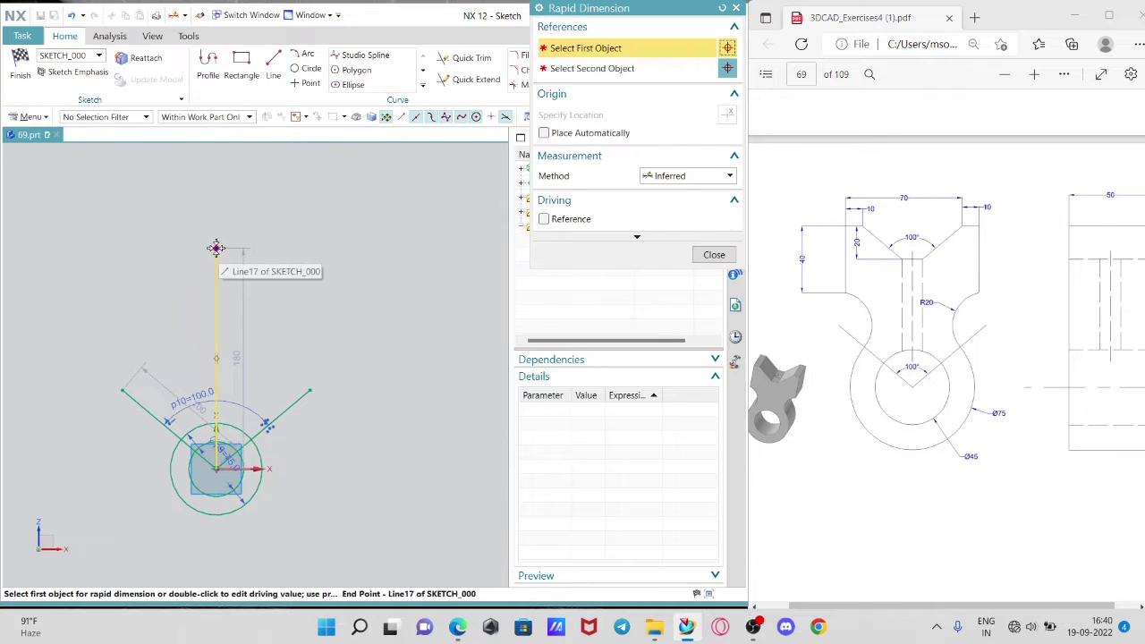
{"action": "left_click", "coordinate": [215, 278]}
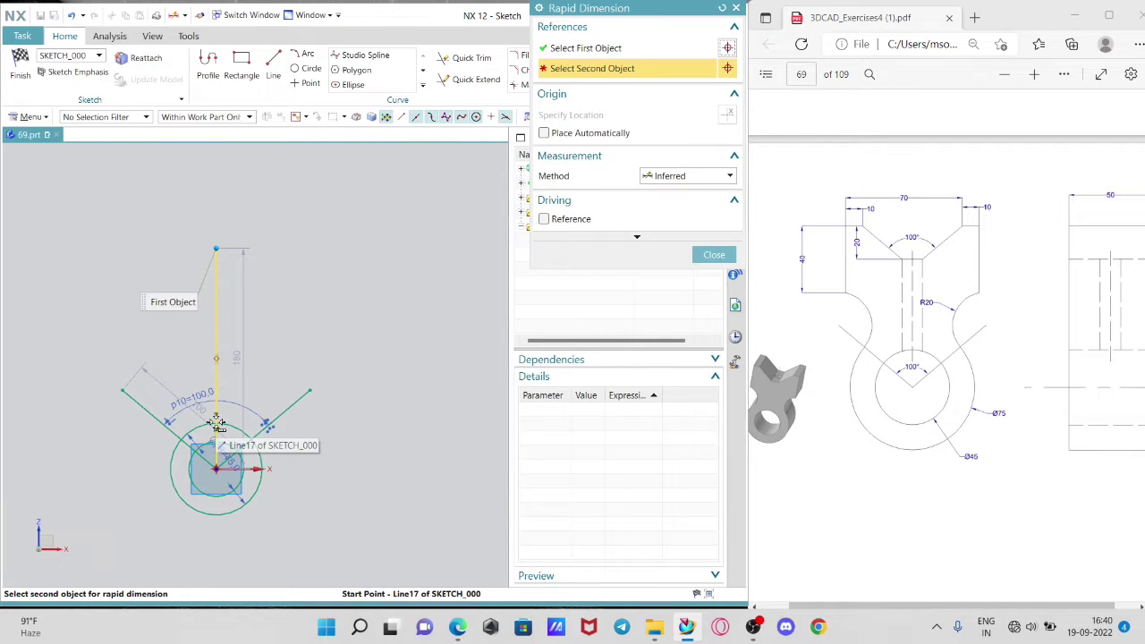
{"action": "left_click", "coordinate": [220, 426]}
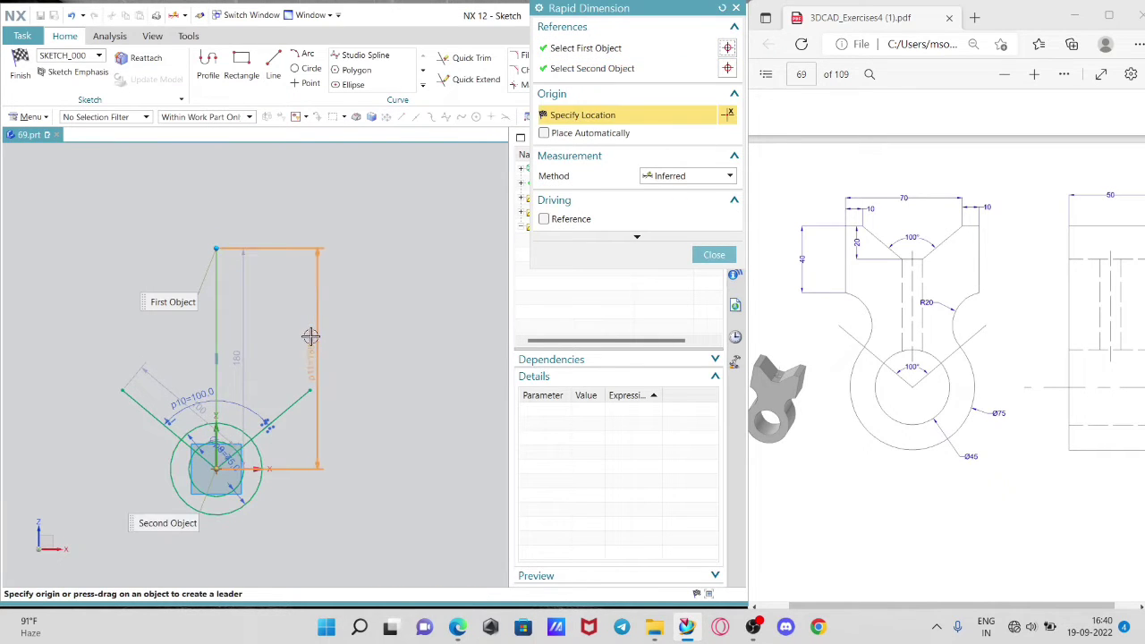
{"action": "key", "text": "Escape"}
Step: Dimension the vertical distance from the outer circle's top to the vertical line's upper end as 60 mm
{"action": "left_click", "coordinate": [646, 72]}
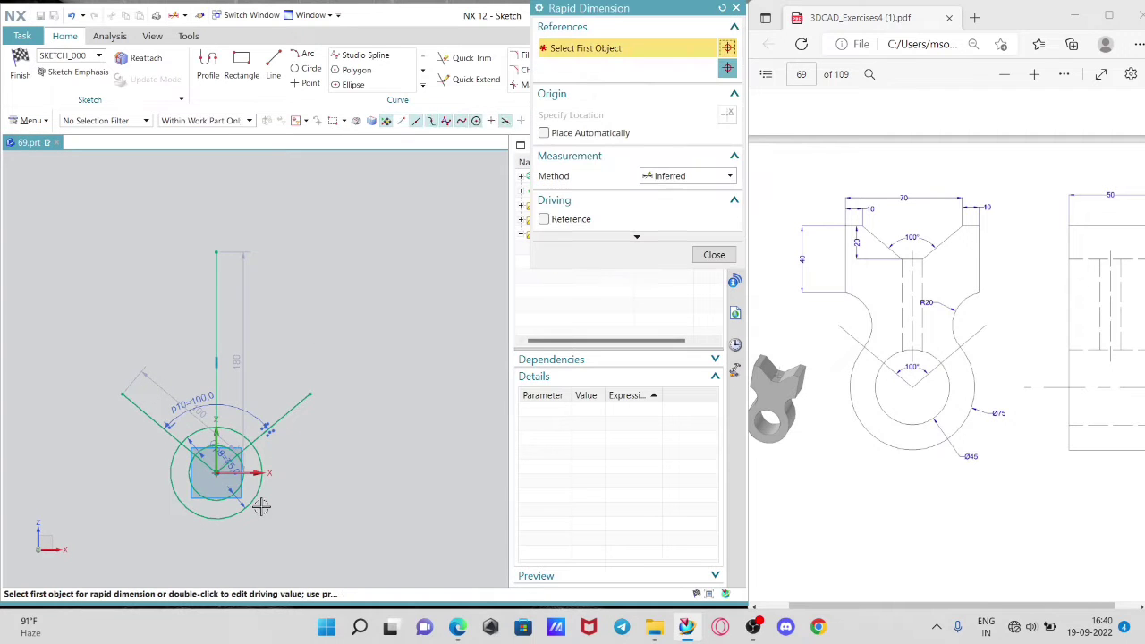
{"action": "left_click", "coordinate": [215, 424]}
{"action": "left_click", "coordinate": [214, 264]}
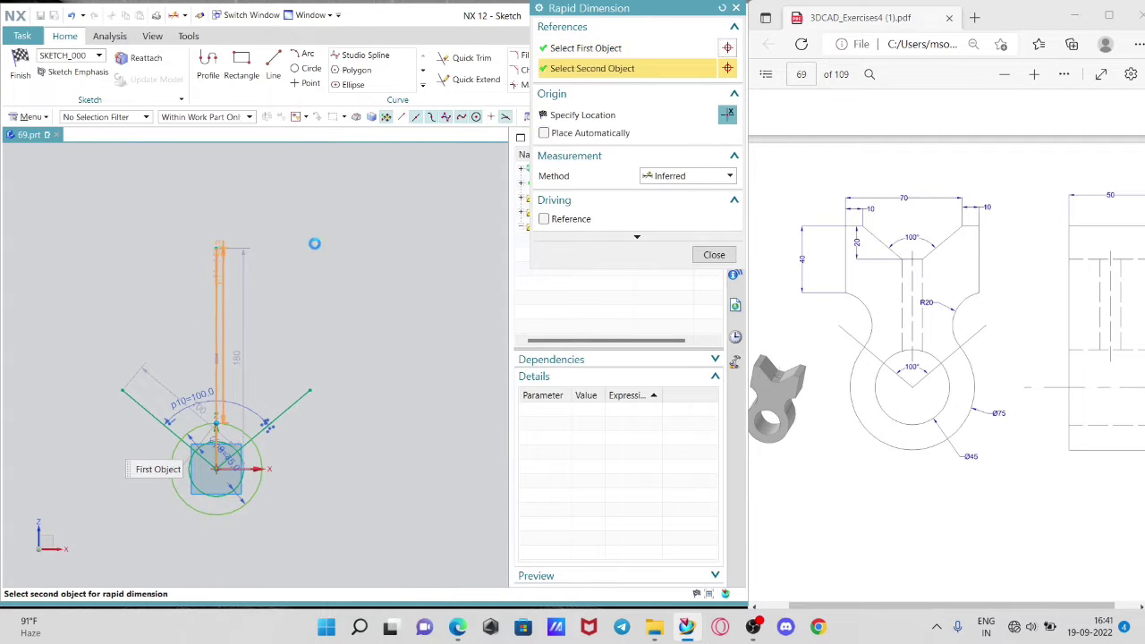
{"action": "left_click", "coordinate": [378, 235]}
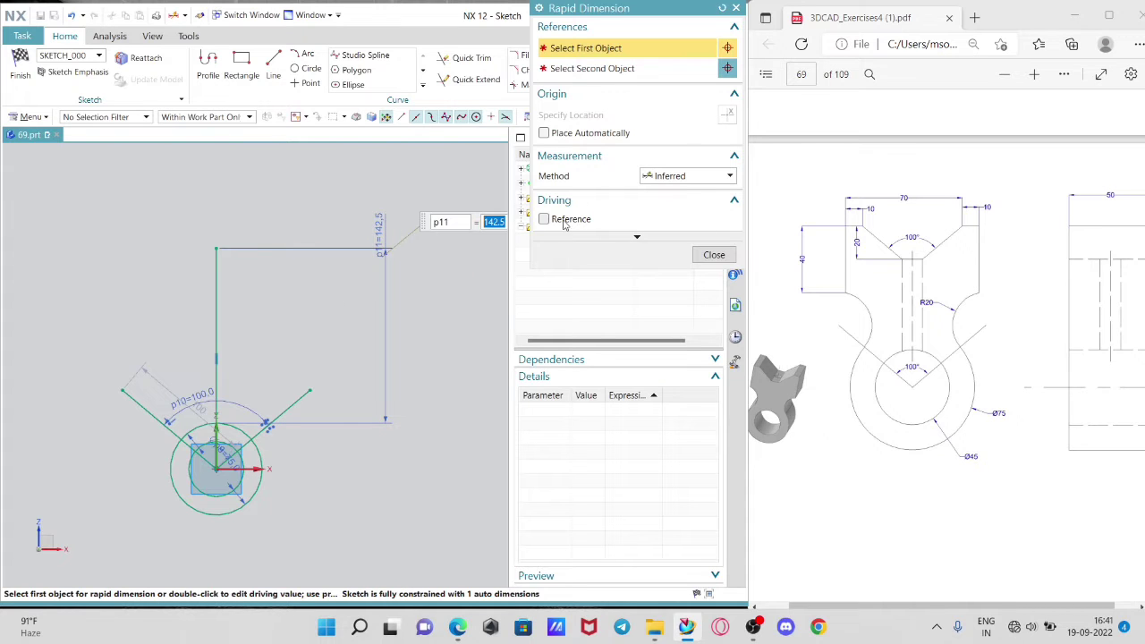
{"action": "type", "text": "60"}
{"action": "key", "text": "Return"}
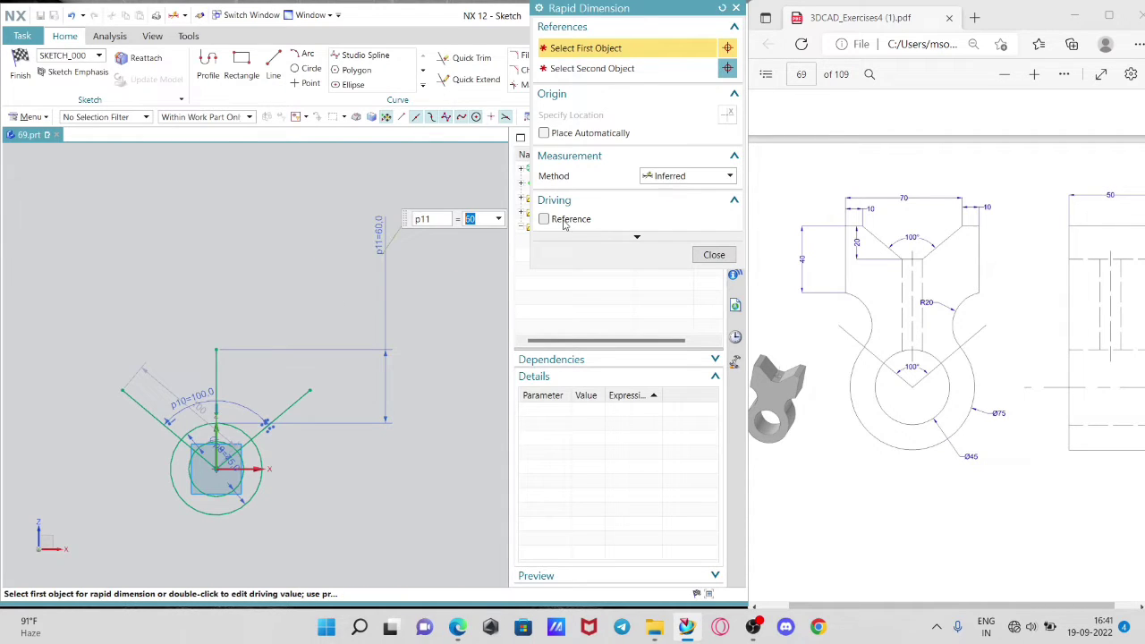
{"action": "left_click", "coordinate": [706, 255]}
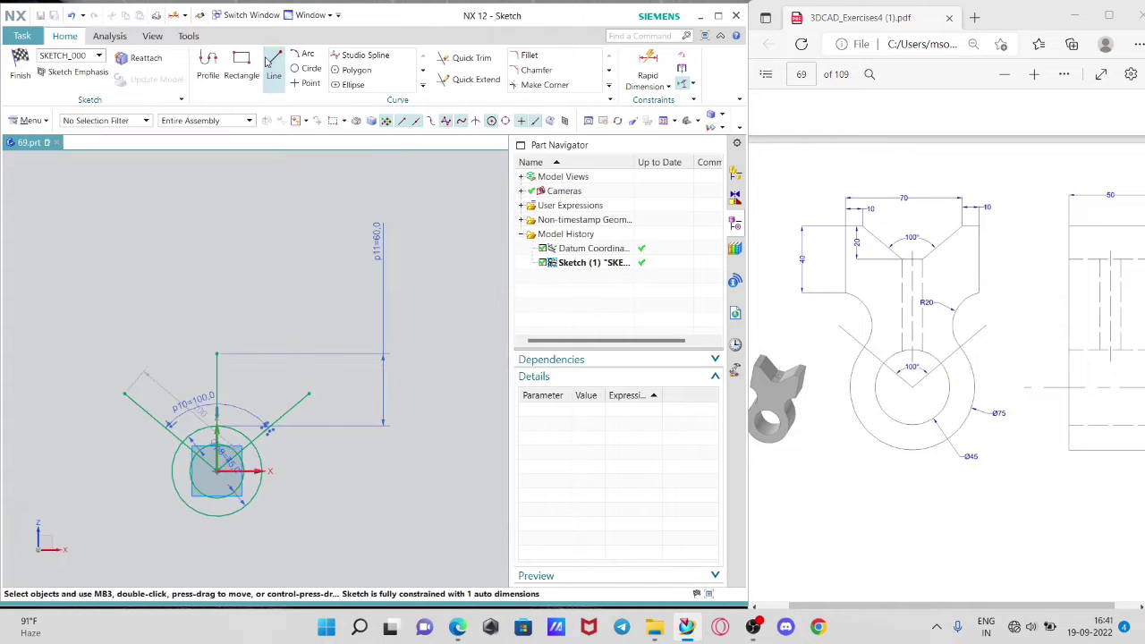
Step: Draw two 10 mm horizontal lines from the vertical line's upper end, one to the left and one to the right
{"action": "left_click", "coordinate": [274, 66]}
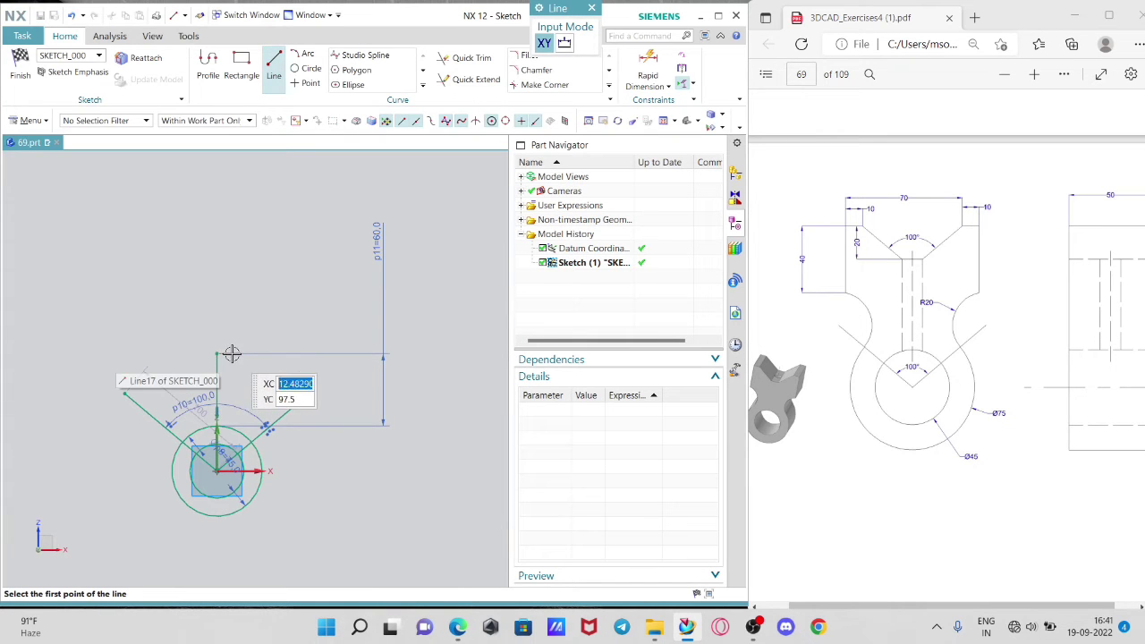
{"action": "left_click", "coordinate": [215, 355]}
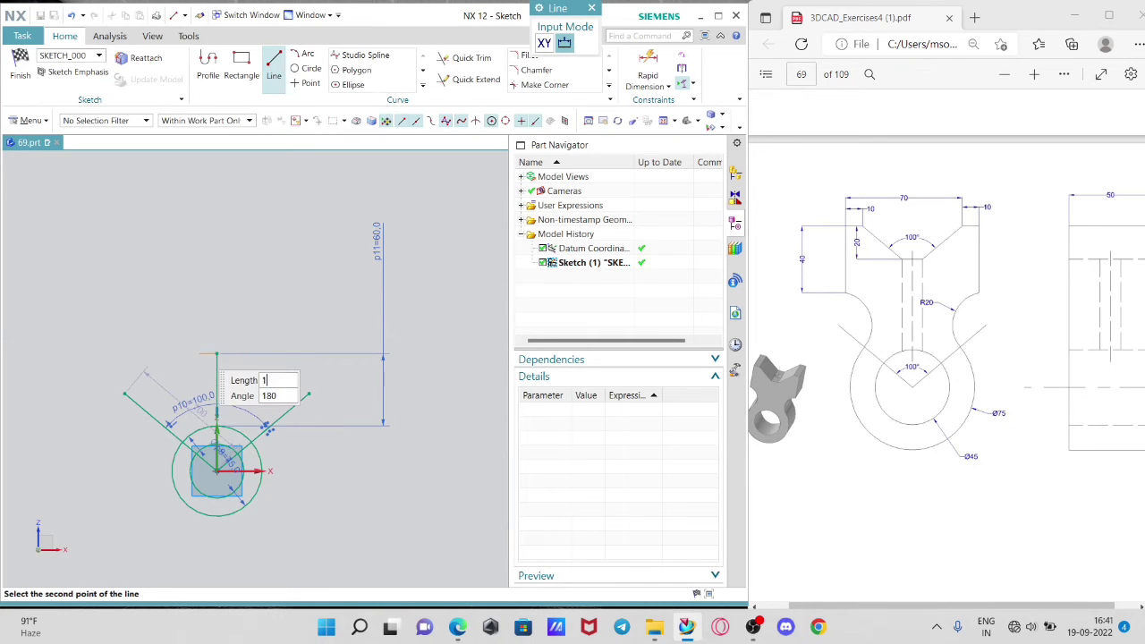
{"action": "key", "text": "Return"}
{"action": "left_click", "coordinate": [215, 354]}
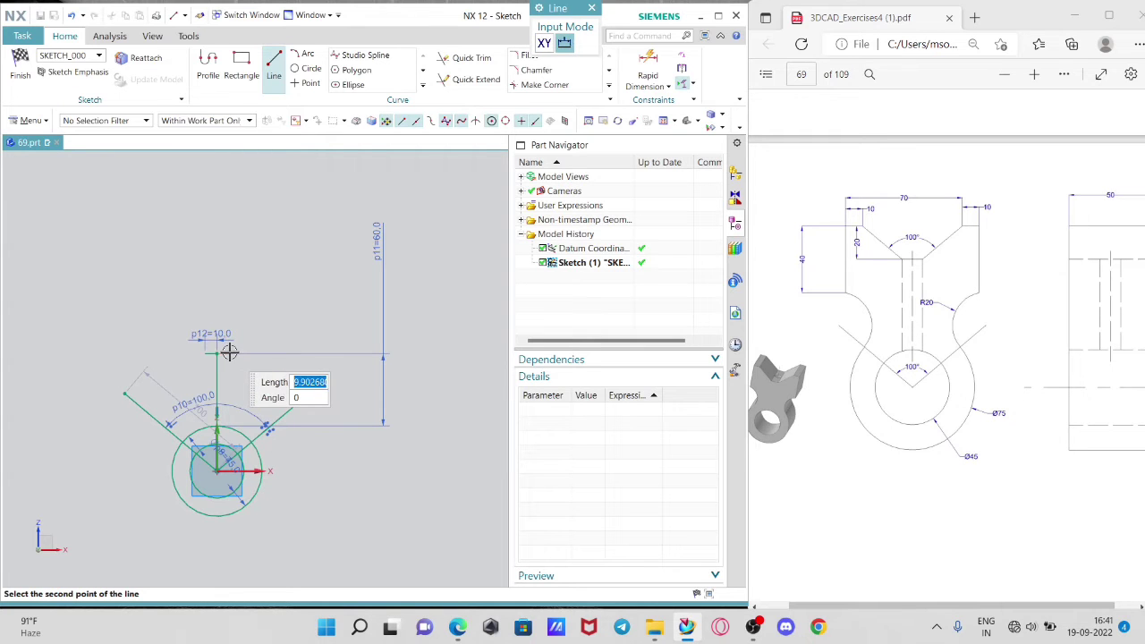
{"action": "key", "text": "Return"}
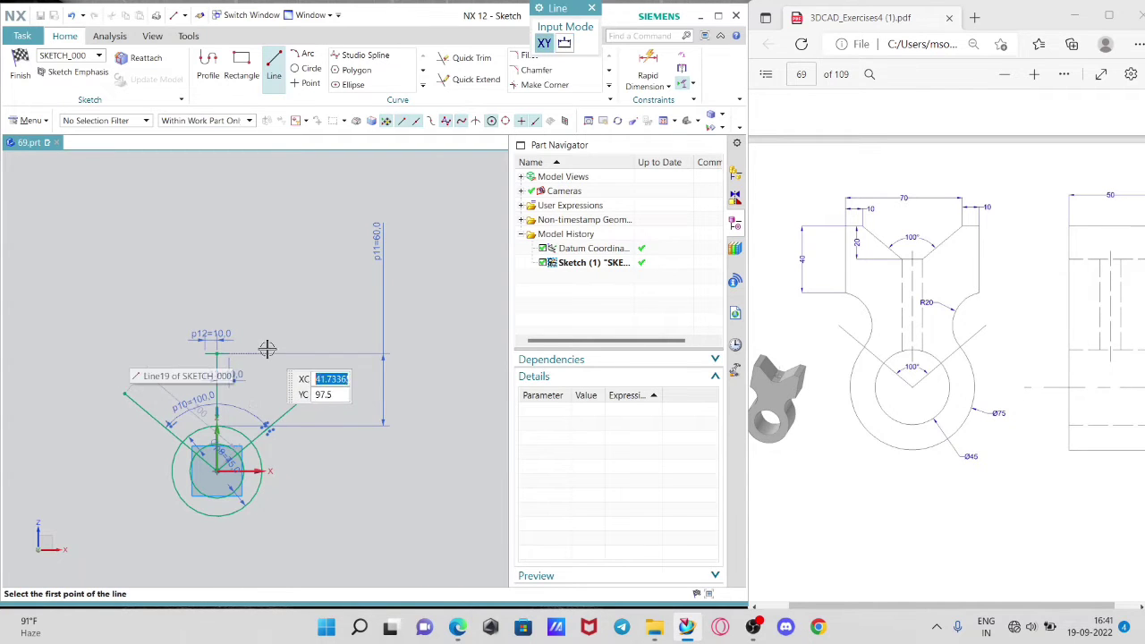
{"action": "key", "text": "Escape"}
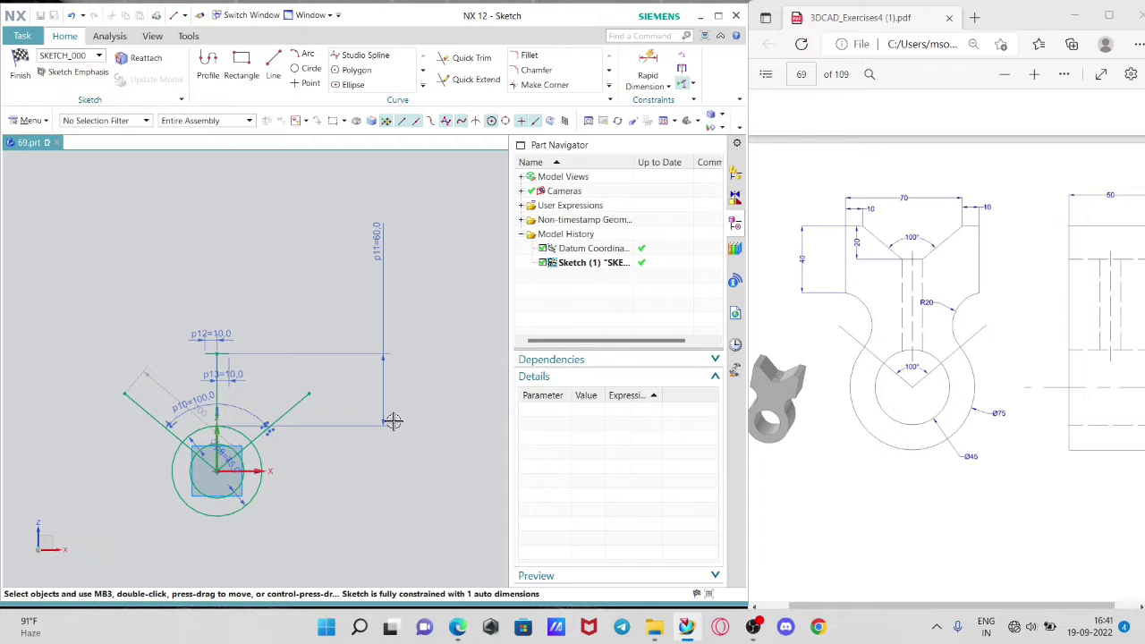
Step: Draw a slanted line about 50 mm long up and to the left from the left horizontal line's outer end
{"action": "key", "text": "l"}
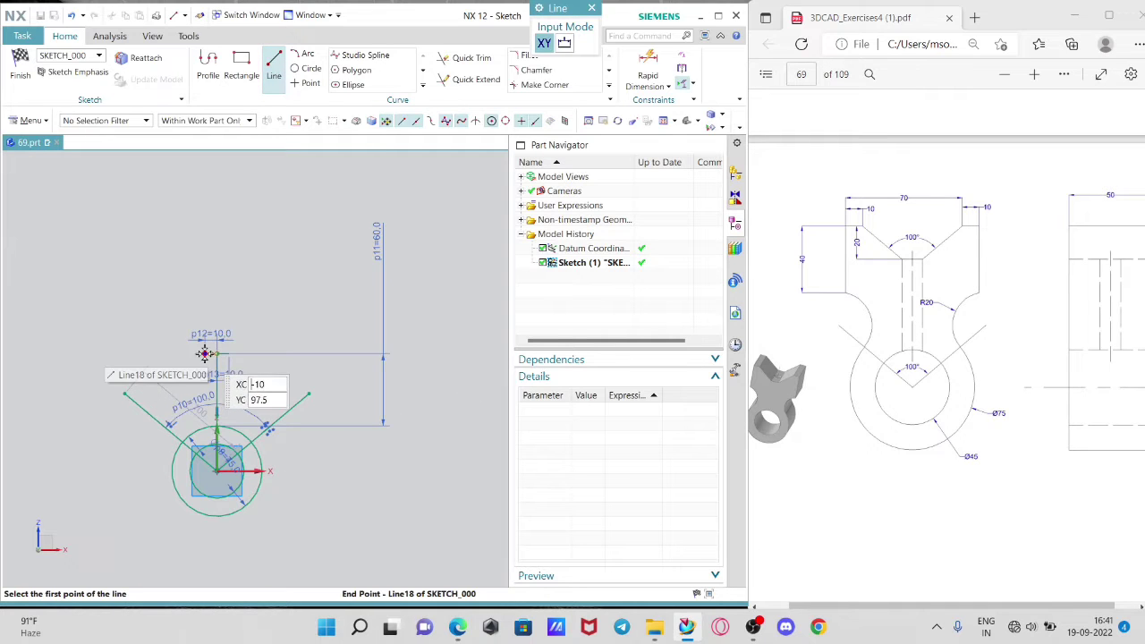
{"action": "left_click", "coordinate": [204, 354]}
{"action": "left_click", "coordinate": [179, 298]}
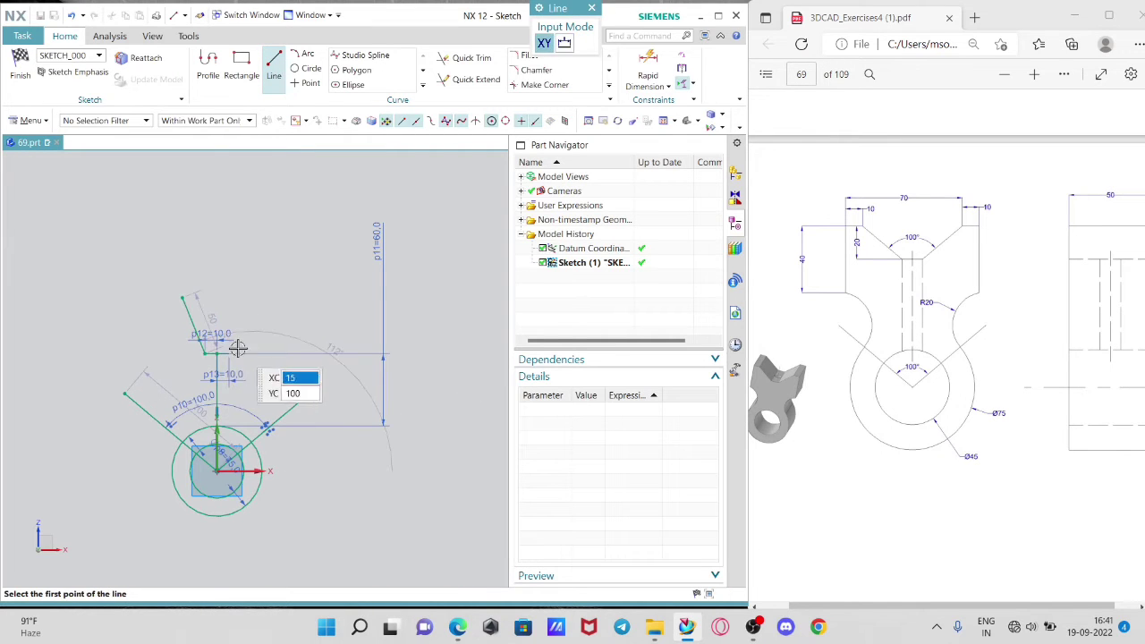
{"action": "left_click", "coordinate": [423, 84]}
{"action": "left_click", "coordinate": [366, 99]}
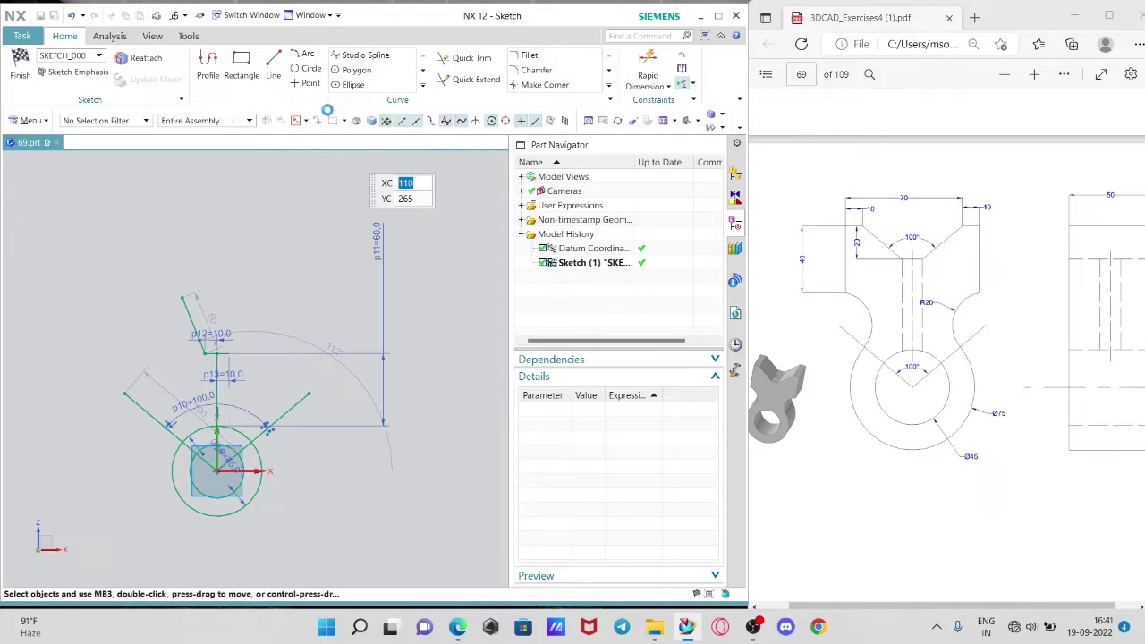
{"action": "left_click", "coordinate": [198, 333]}
{"action": "left_click", "coordinate": [216, 358]}
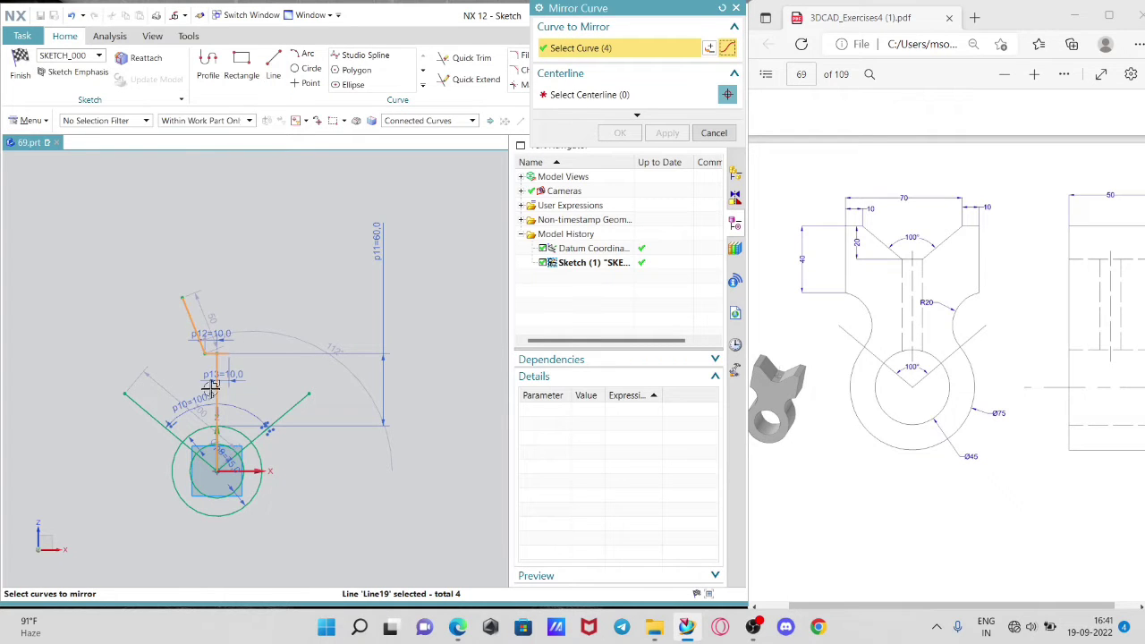
{"action": "left_click", "coordinate": [713, 133]}
Step: Mirror the upper slanted line about the vertical centre line
{"action": "left_click", "coordinate": [423, 86]}
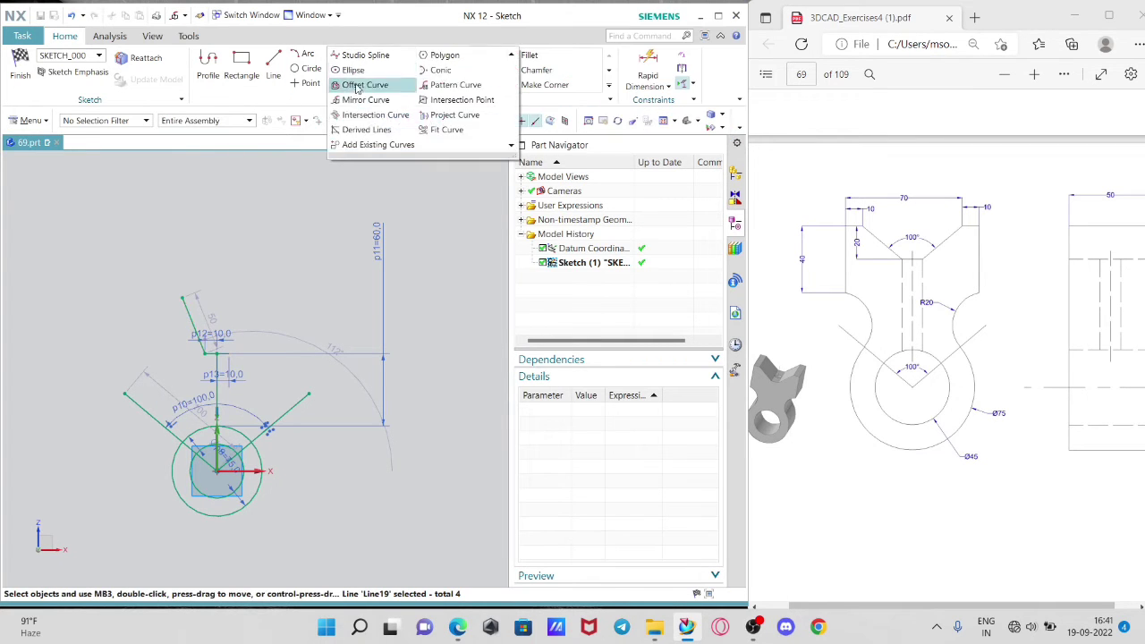
{"action": "left_click", "coordinate": [365, 99]}
{"action": "left_click", "coordinate": [188, 322]}
{"action": "middle_click", "coordinate": [222, 369]}
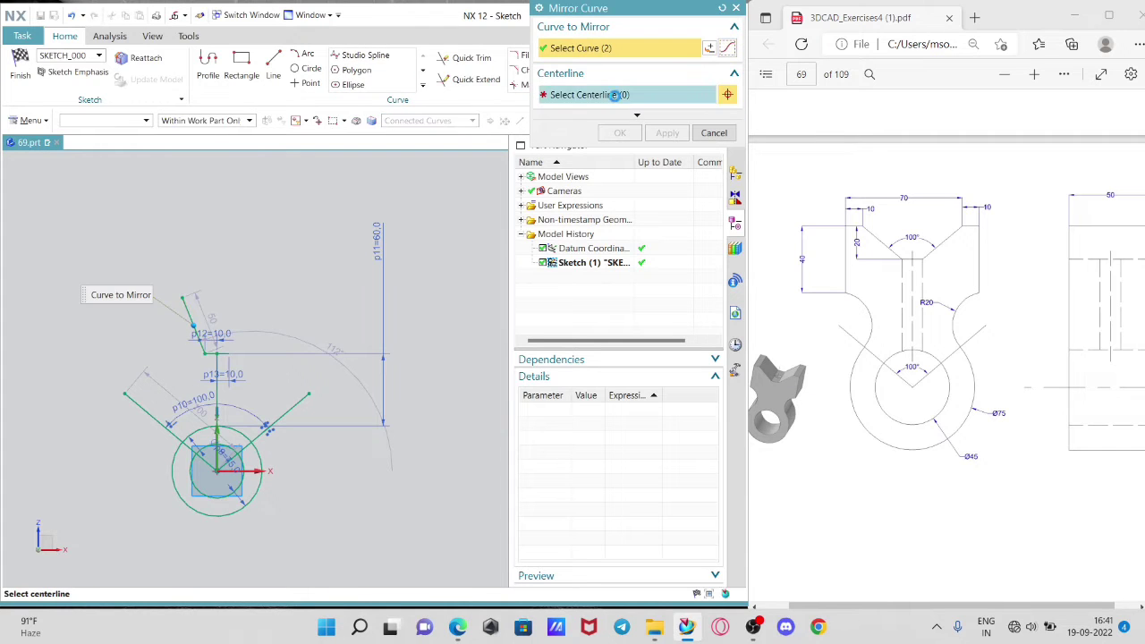
{"action": "left_click", "coordinate": [222, 370]}
{"action": "left_click", "coordinate": [667, 134]}
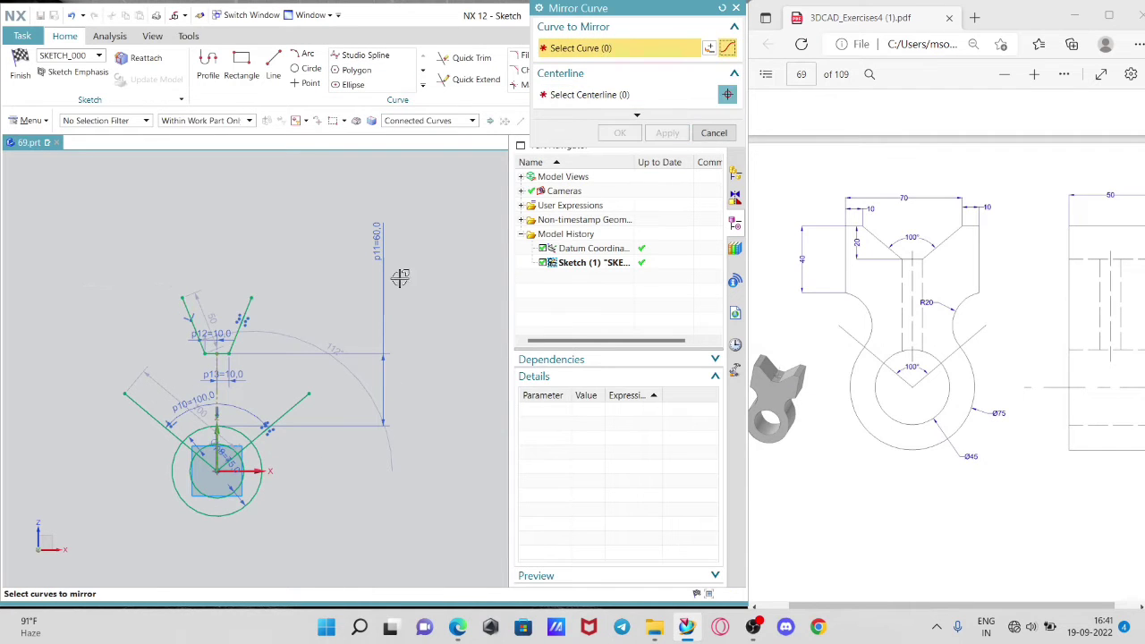
{"action": "left_click", "coordinate": [714, 133]}
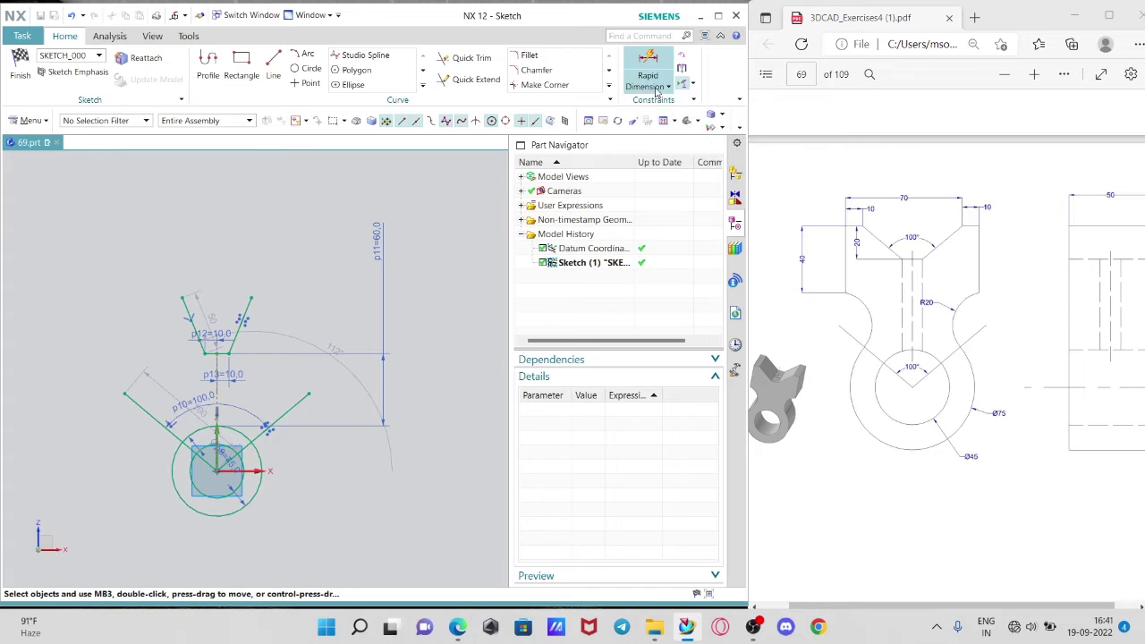
Step: Add a 100° angular dimension between the two upper slanted lines of the V-notch
{"action": "left_click", "coordinate": [668, 86]}
{"action": "left_click", "coordinate": [680, 143]}
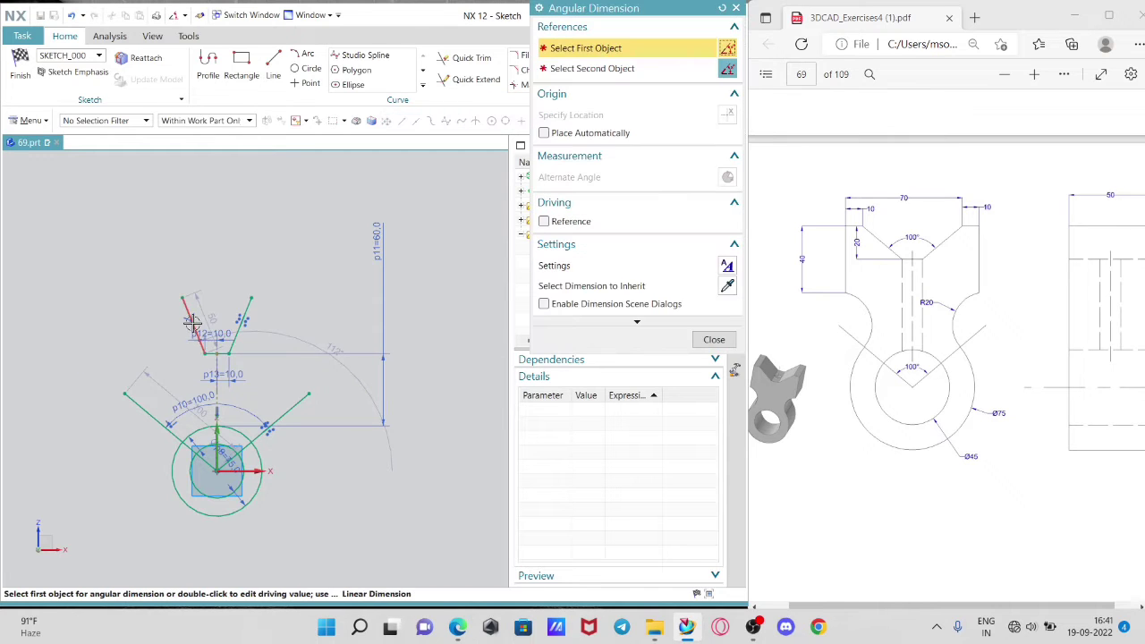
{"action": "left_click", "coordinate": [216, 358]}
{"action": "left_click", "coordinate": [188, 316]}
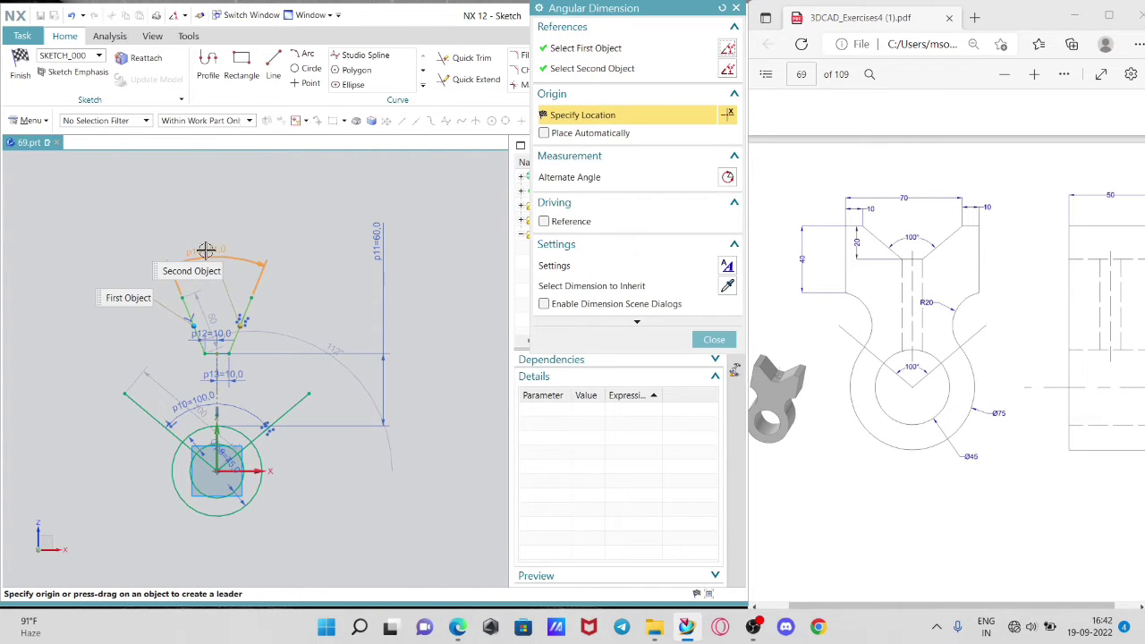
{"action": "left_click", "coordinate": [208, 300]}
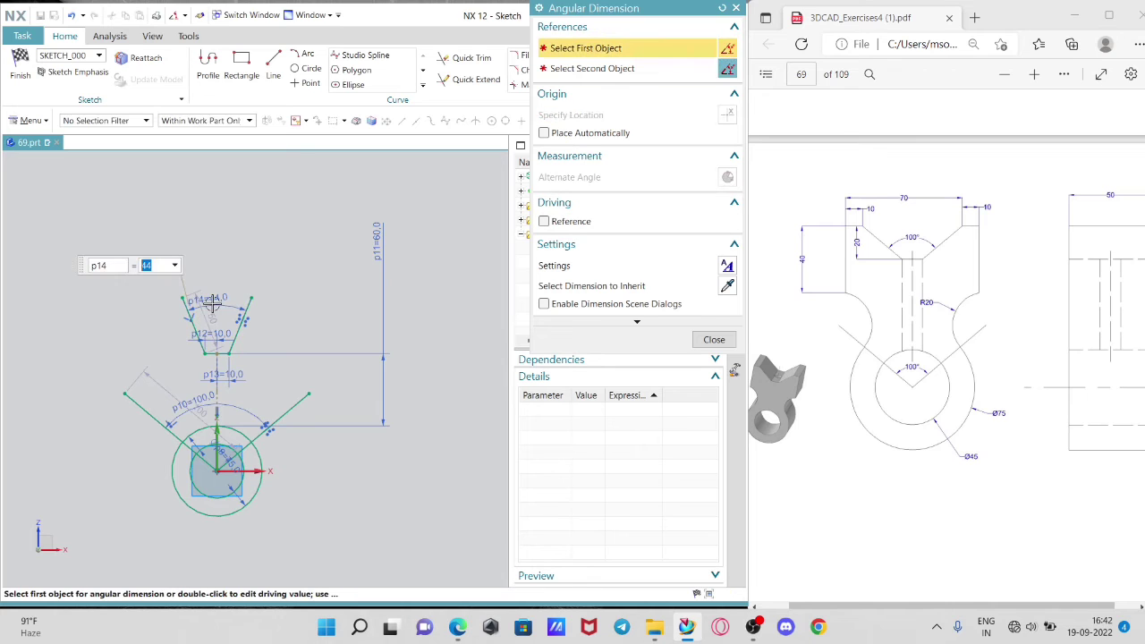
{"action": "type", "text": "100"}
{"action": "key", "text": "Return"}
{"action": "left_click", "coordinate": [713, 340]}
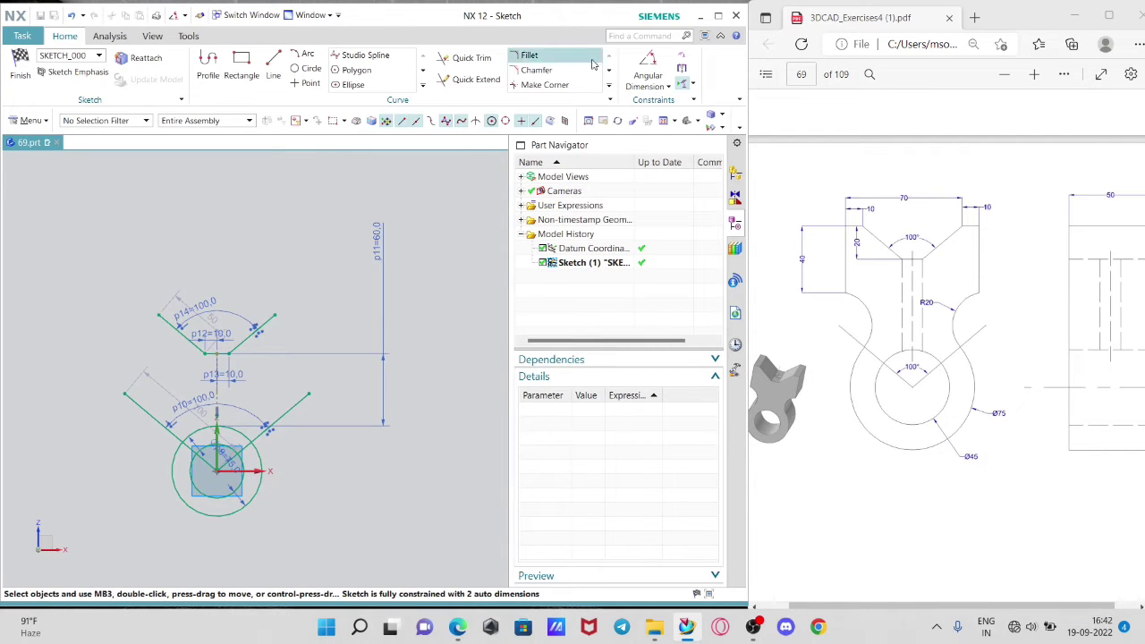
Step: Dimension the vertical height from the V-notch's base to the slanted line's upper end as 20 mm
{"action": "left_click", "coordinate": [667, 85]}
{"action": "key", "text": "d"}
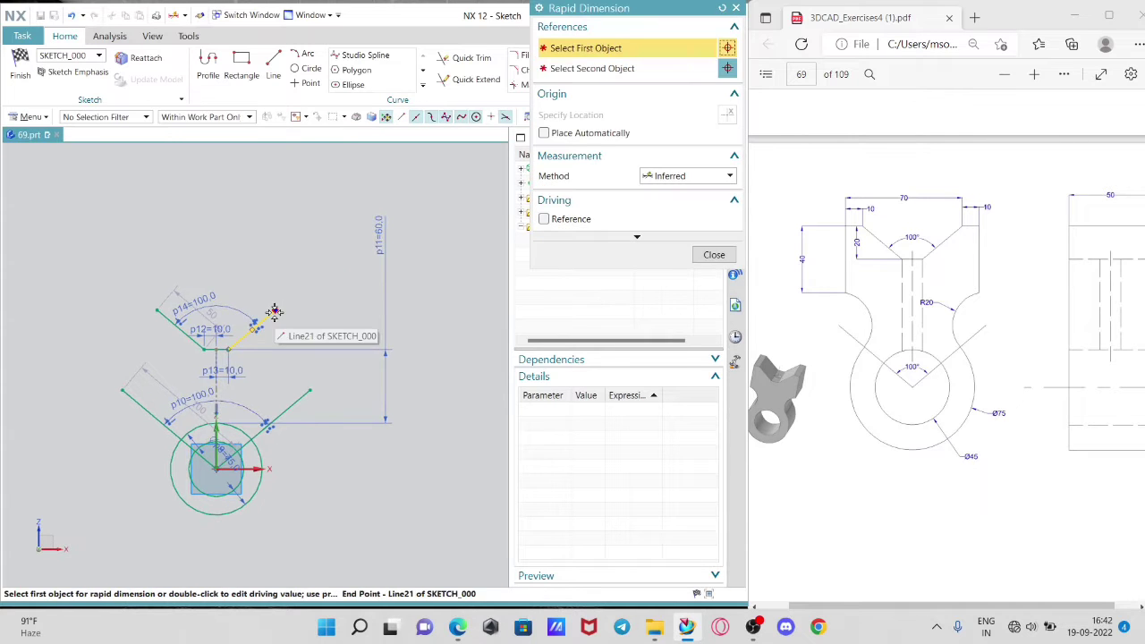
{"action": "left_click", "coordinate": [273, 314]}
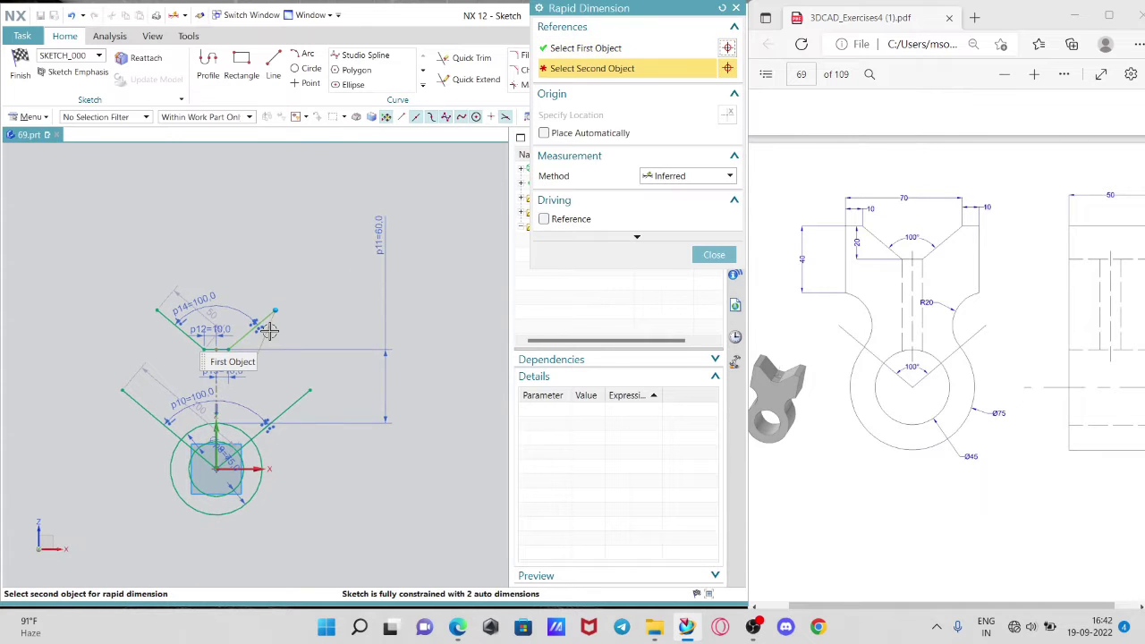
{"action": "left_click", "coordinate": [217, 329]}
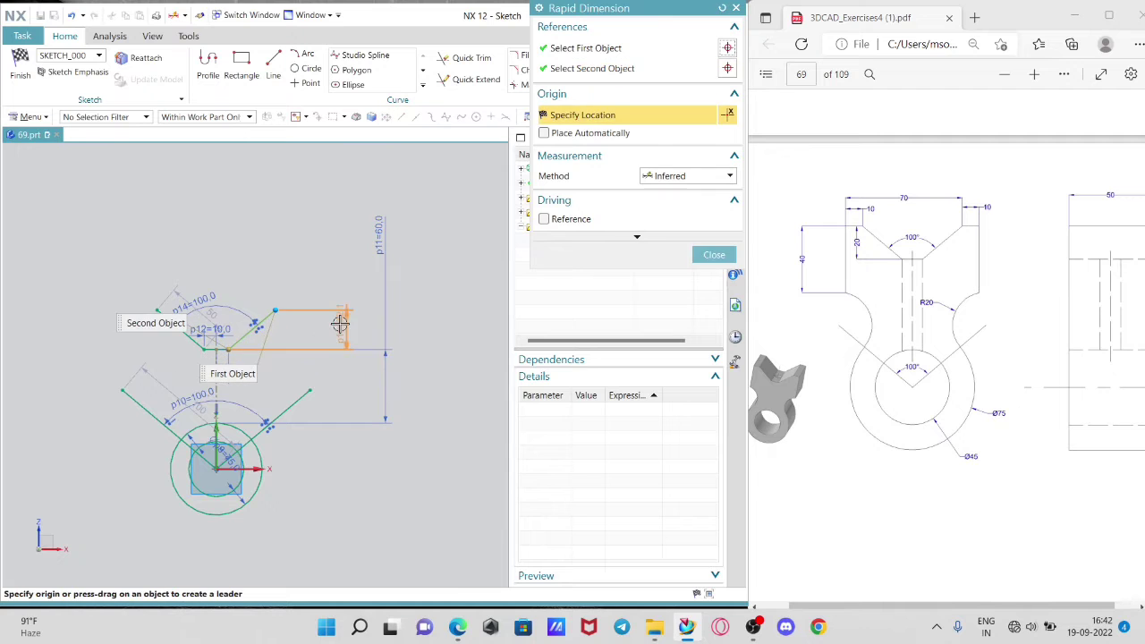
{"action": "left_click", "coordinate": [340, 323]}
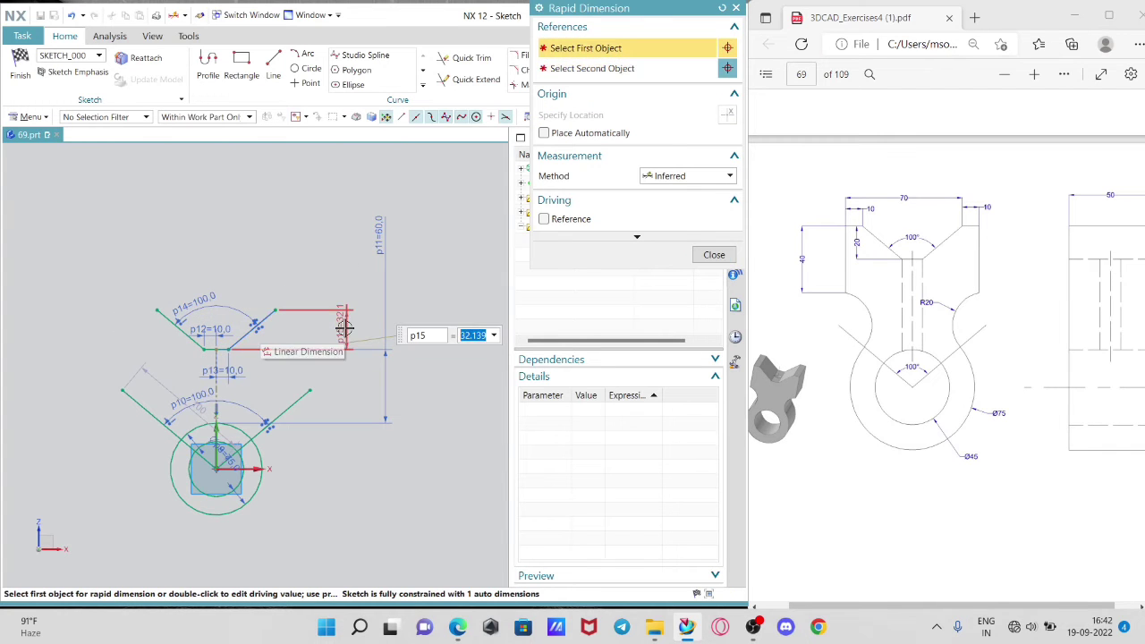
{"action": "type", "text": "20"}
{"action": "key", "text": "Return"}
{"action": "left_click", "coordinate": [720, 254]}
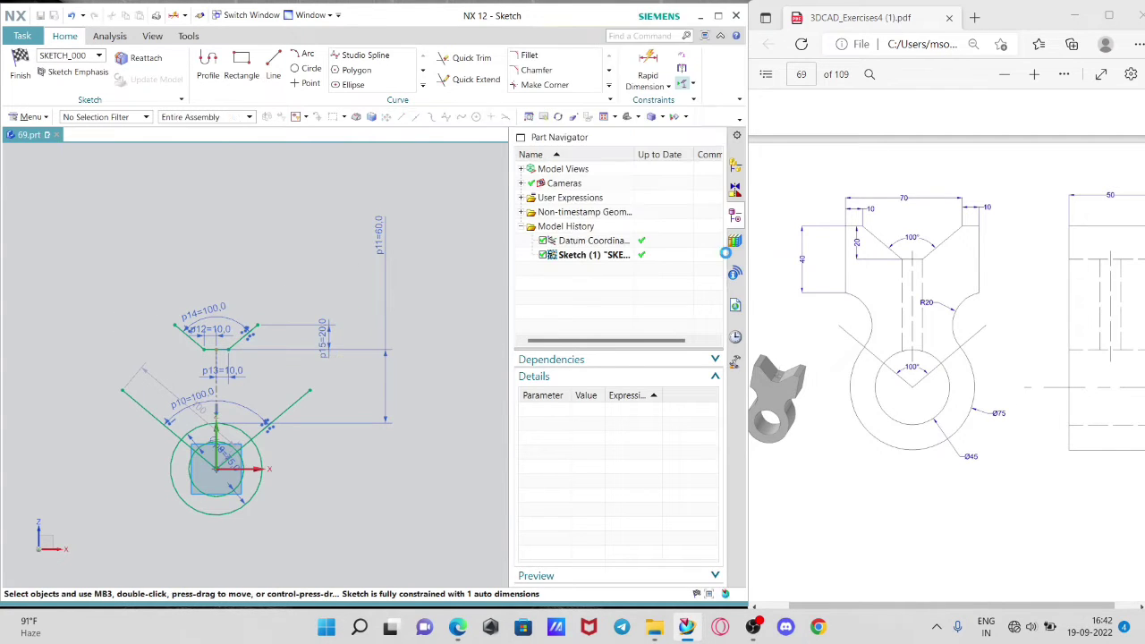
Step: Reposition the V-notch's 20 mm height dimension farther out, clear of the sketch geometry
{"action": "scroll", "coordinate": [169, 378], "scroll_direction": "up", "scroll_amount": 2}
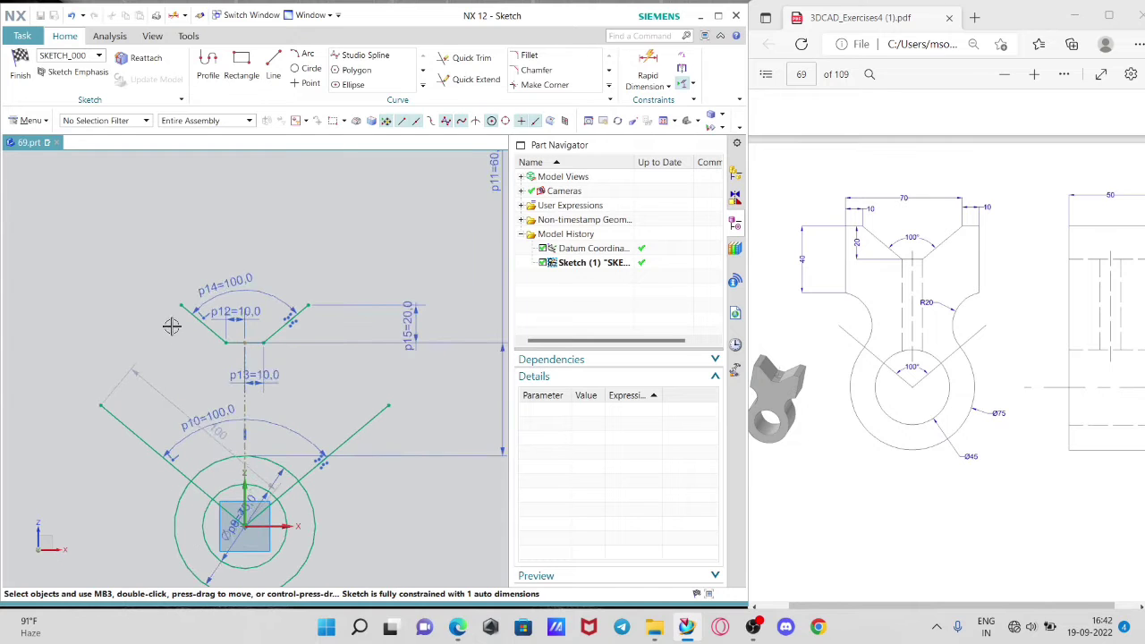
{"action": "double_click", "coordinate": [411, 329]}
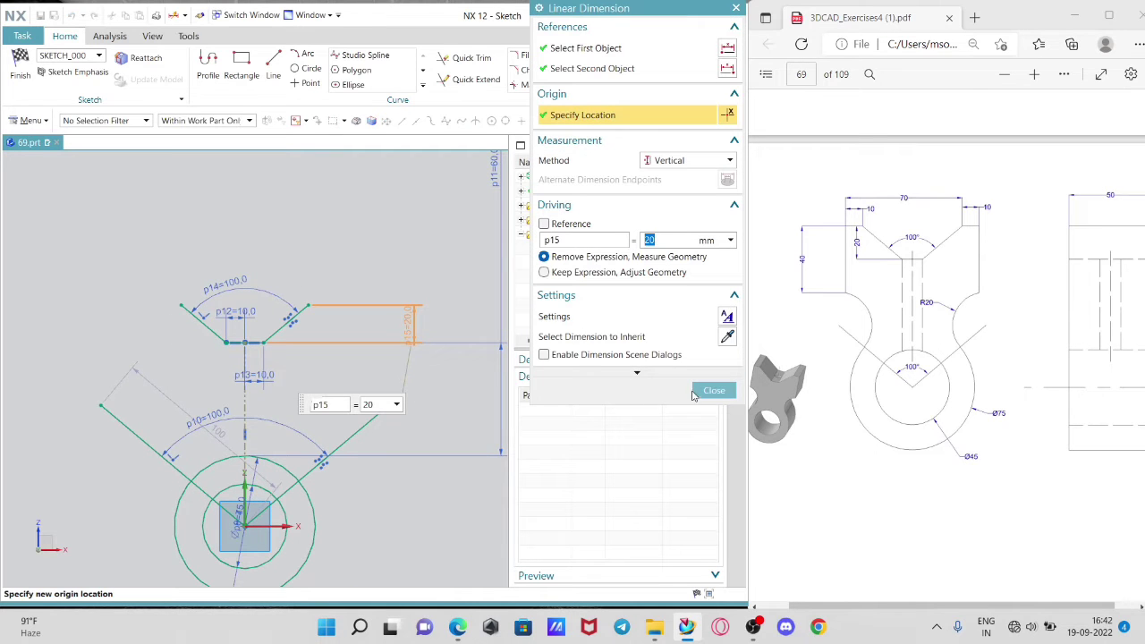
{"action": "left_click", "coordinate": [712, 391]}
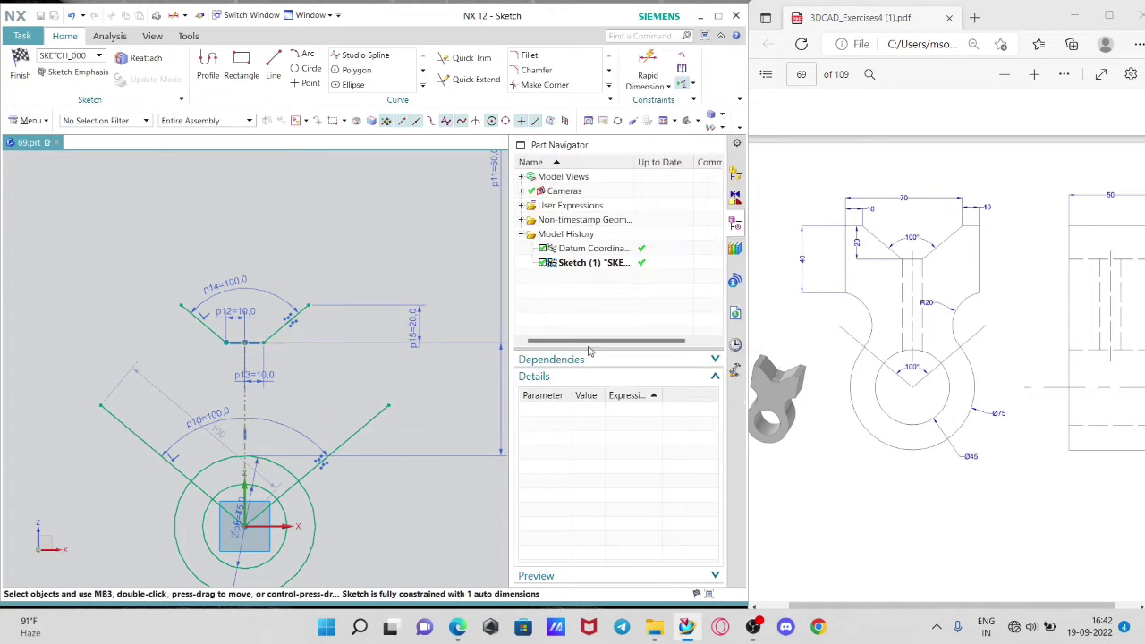
{"action": "double_click", "coordinate": [419, 336]}
{"action": "left_click", "coordinate": [711, 388]}
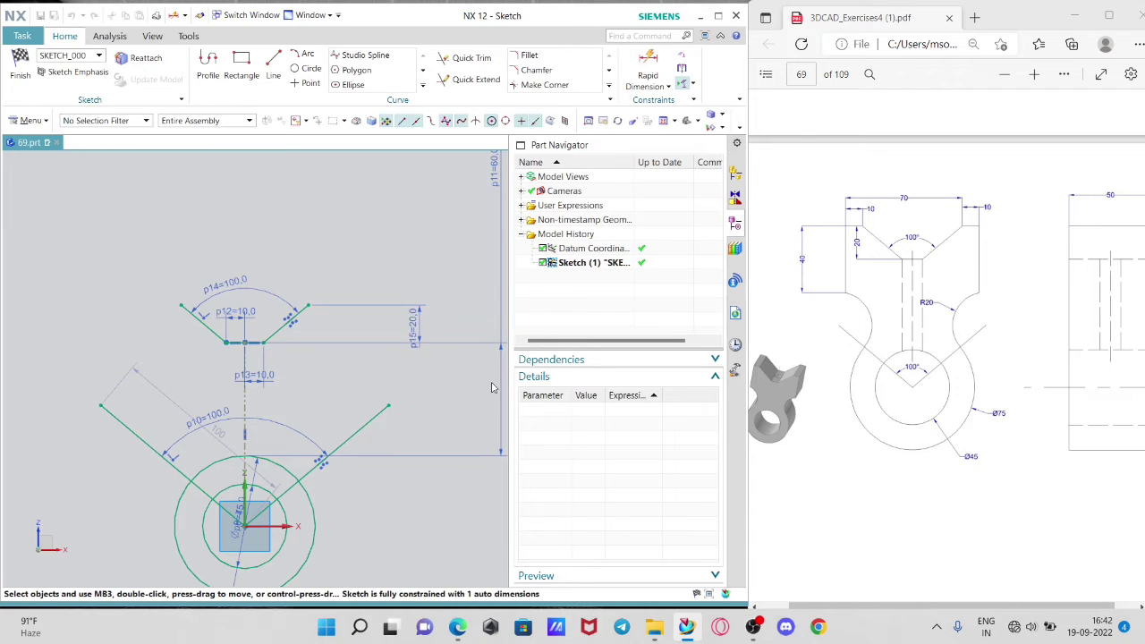
{"action": "double_click", "coordinate": [421, 359]}
{"action": "left_click", "coordinate": [708, 384]}
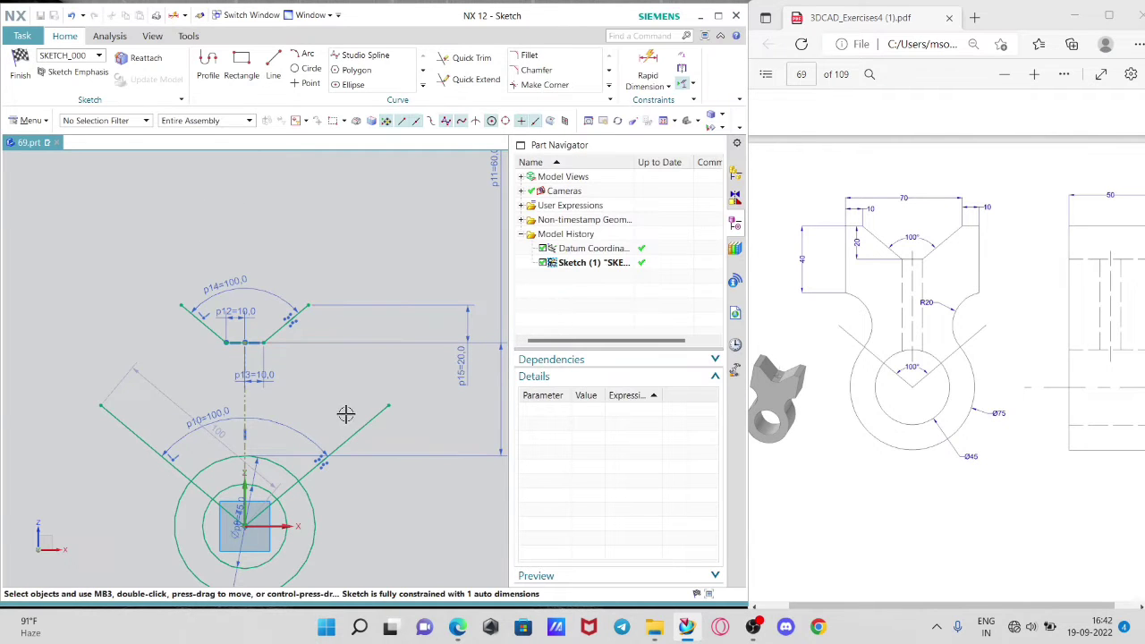
Step: Draw a 10 mm horizontal line outward from the upper end of each V-notch slanted line
{"action": "left_click", "coordinate": [273, 61]}
{"action": "left_click", "coordinate": [308, 305]}
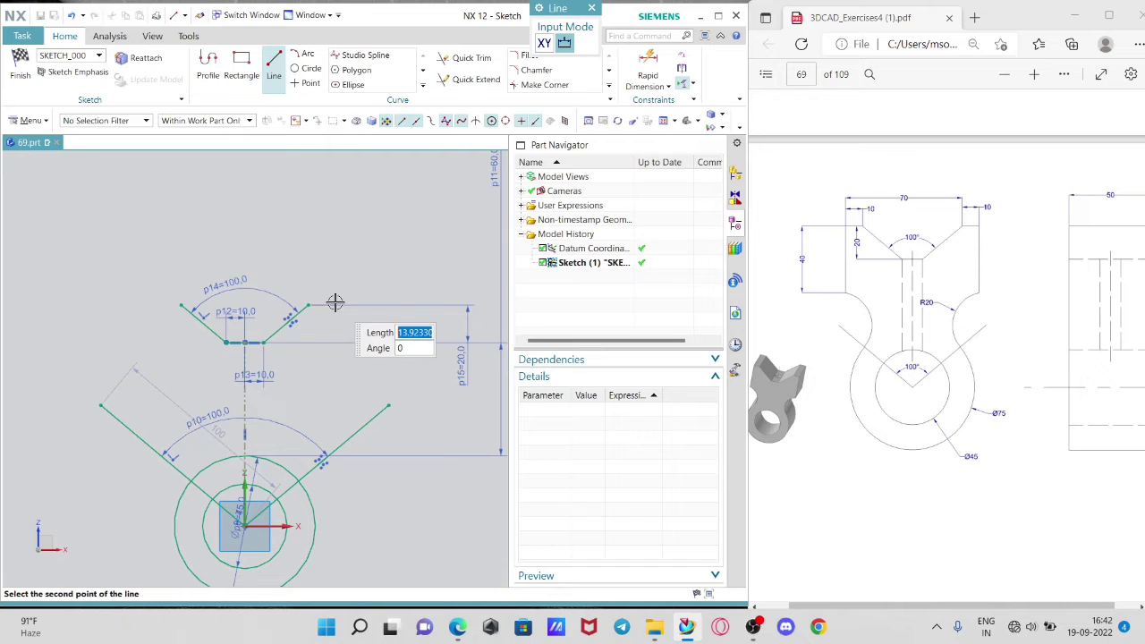
{"action": "key", "text": "Return"}
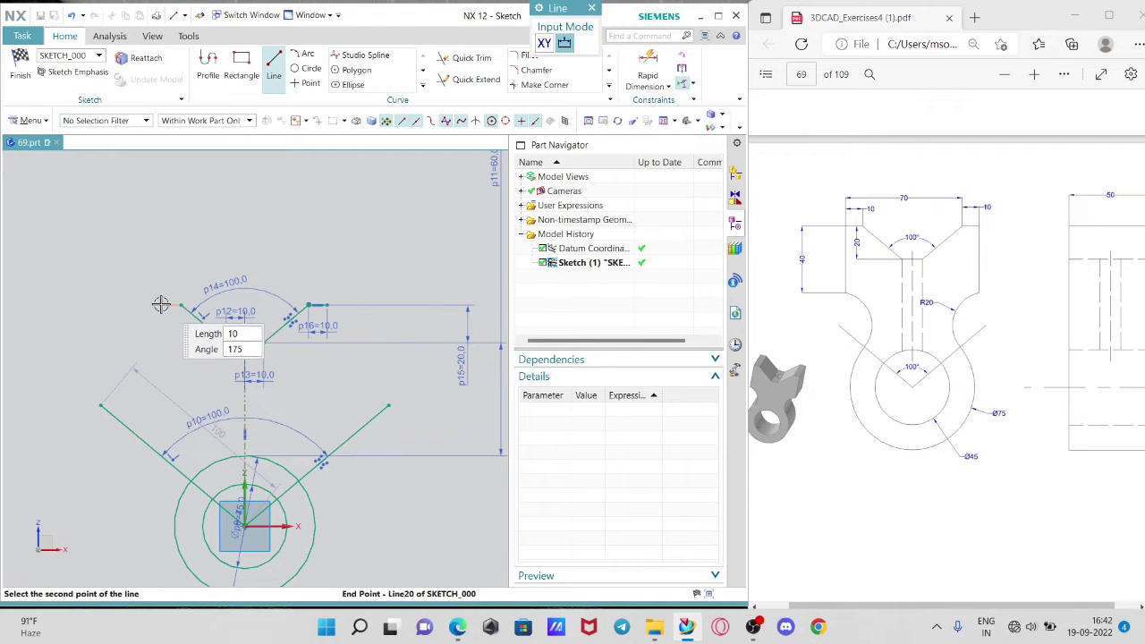
{"action": "type", "text": "1"}
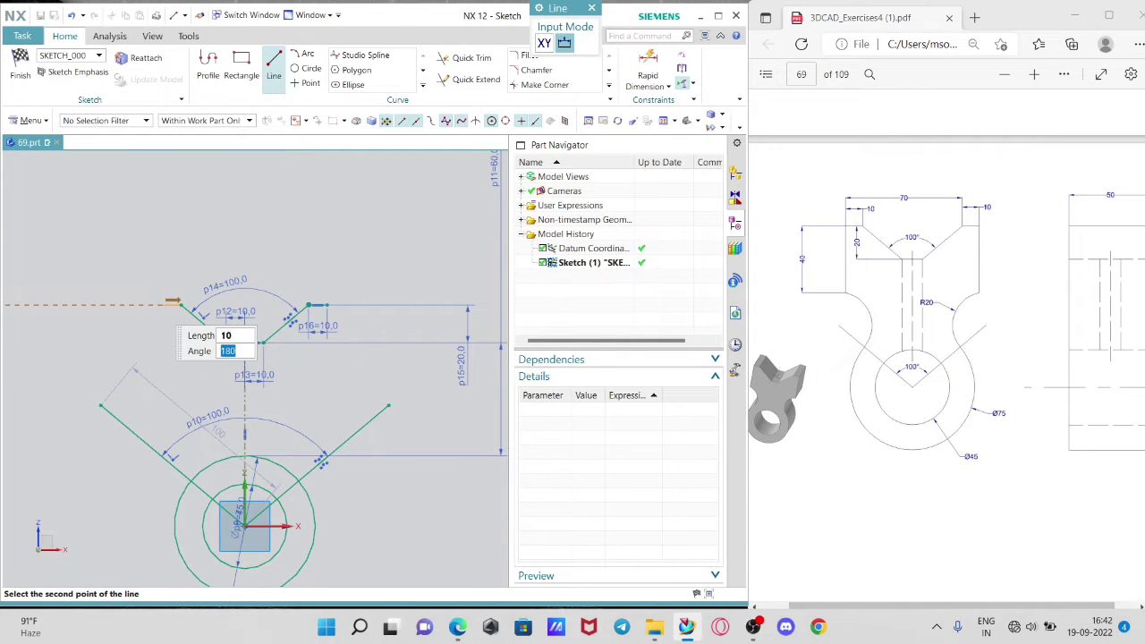
{"action": "key", "text": "Return"}
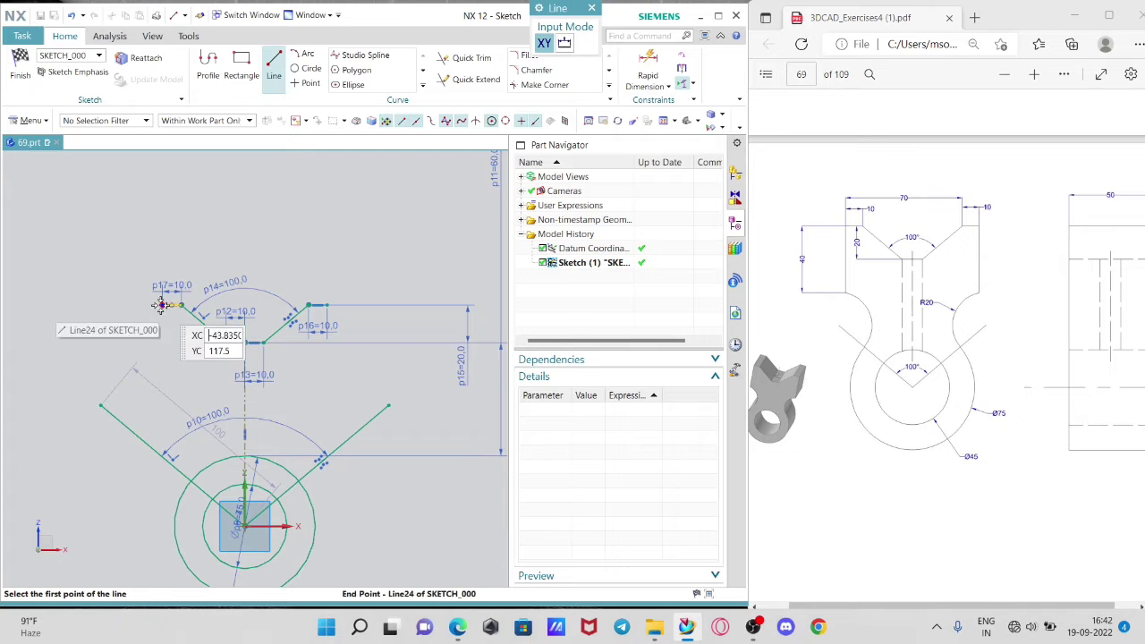
Step: Draw a 40 mm vertical line downward from the outer end of each upper horizontal line
{"action": "left_click", "coordinate": [161, 305]}
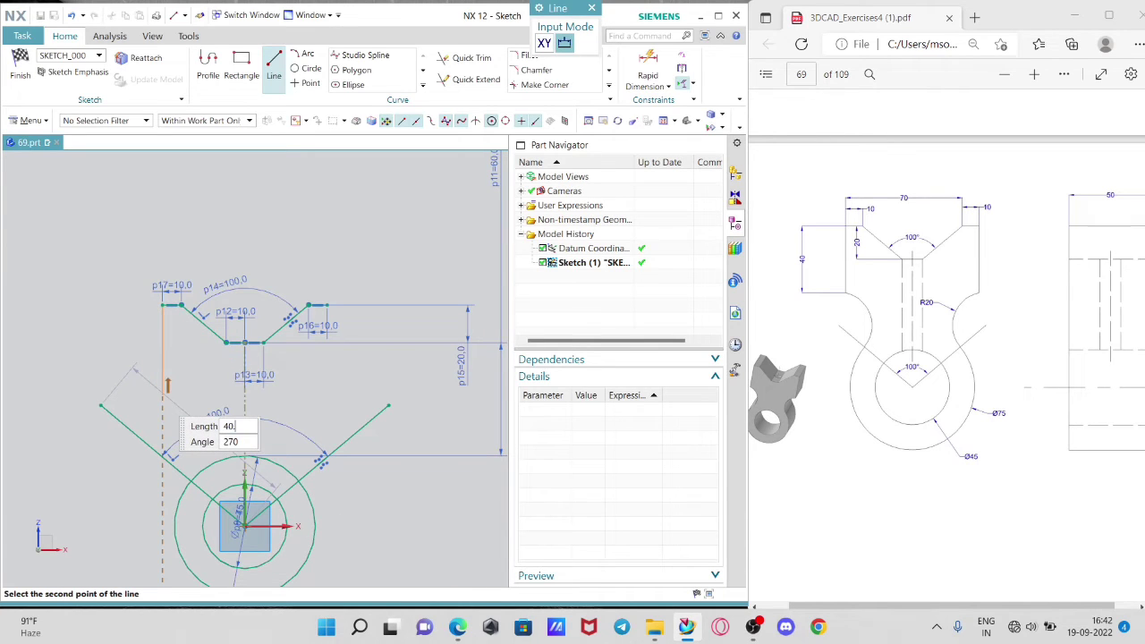
{"action": "key", "text": "Return"}
{"action": "left_click", "coordinate": [326, 305]}
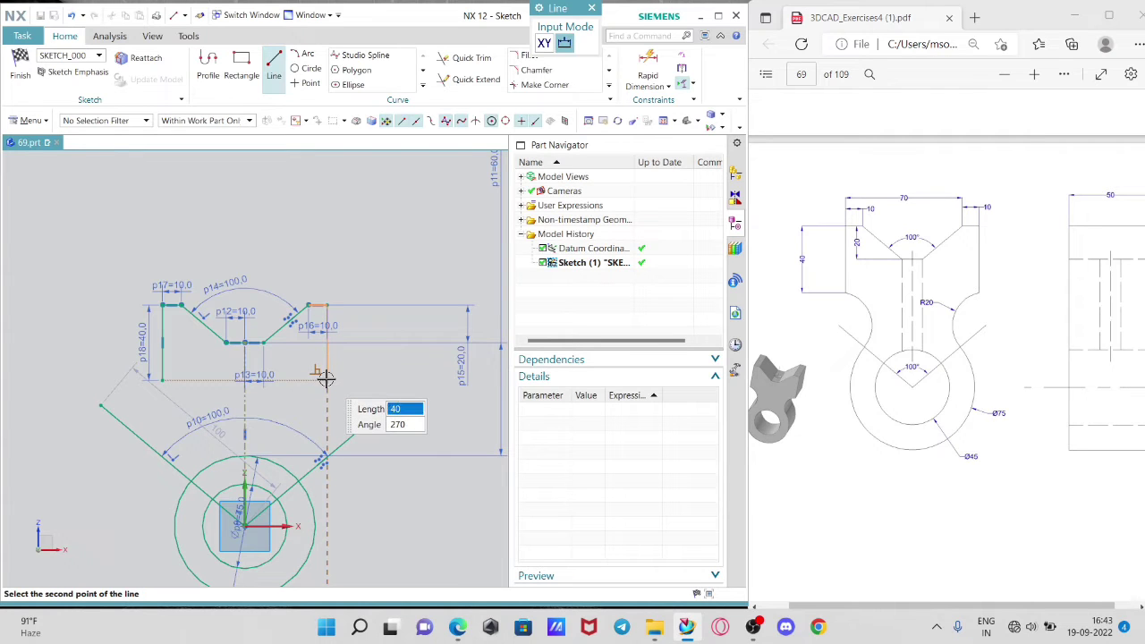
{"action": "key", "text": "Return"}
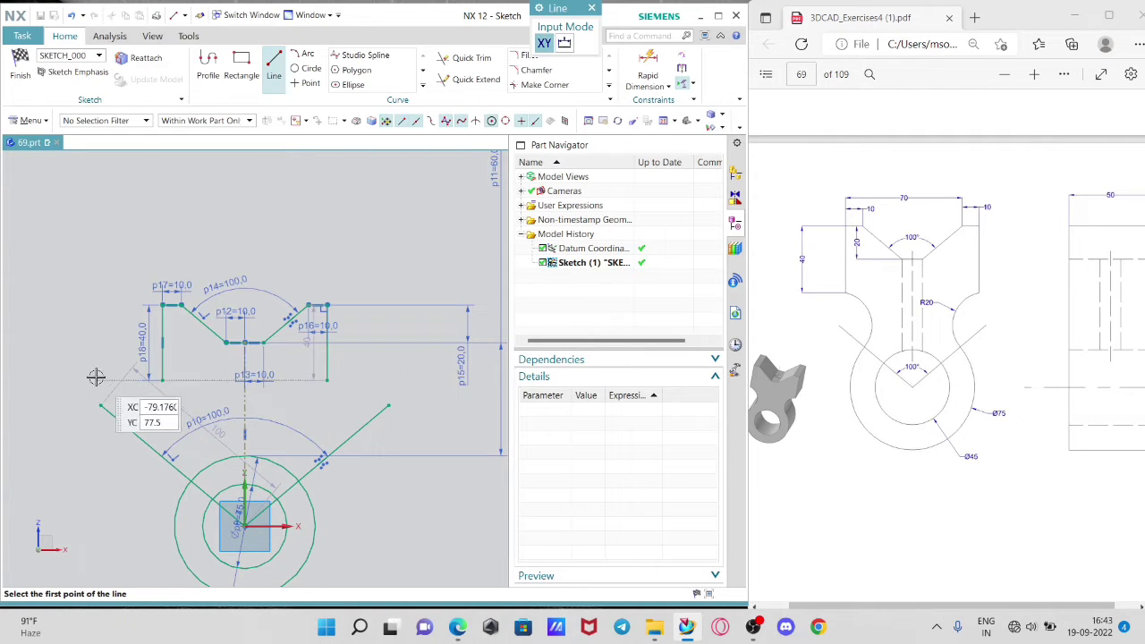
Step: Move the right vertical line's 40 mm dimension outward and up, clear of the profile
{"action": "left_click", "coordinate": [320, 359]}
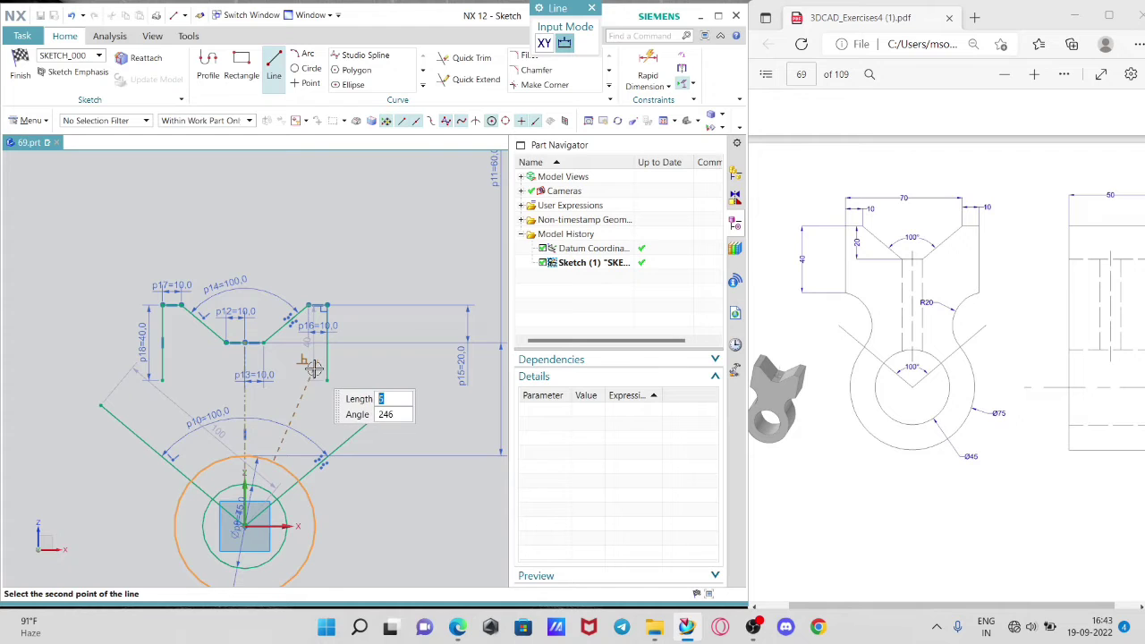
{"action": "key", "text": "Escape"}
{"action": "double_click", "coordinate": [314, 376]}
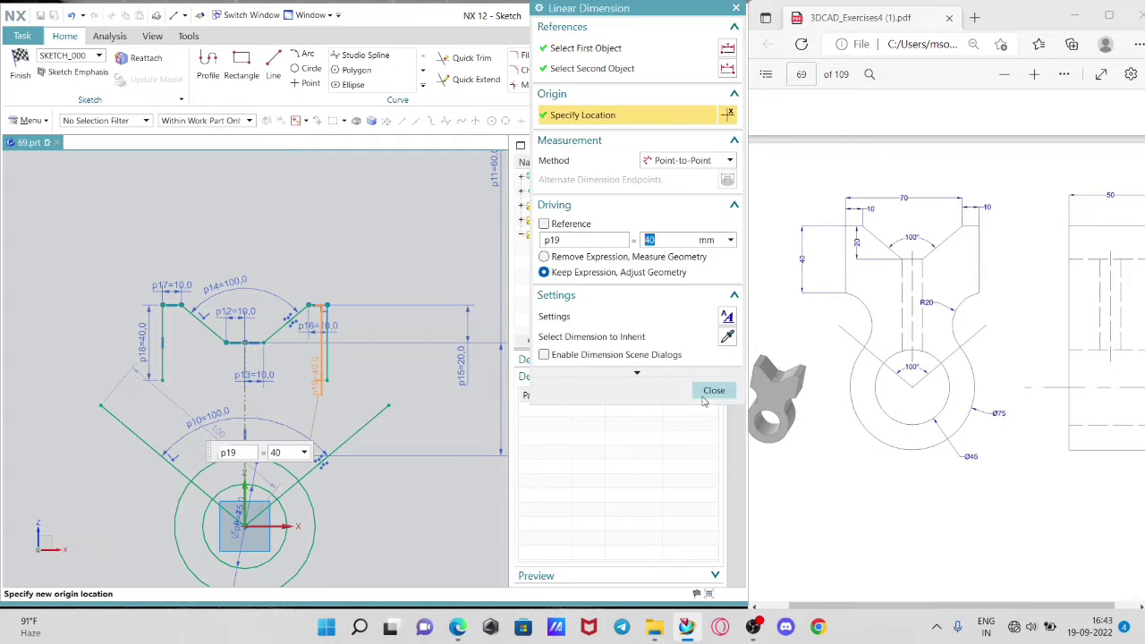
{"action": "key", "text": "Escape"}
{"action": "left_click_drag", "start_coordinate": [316, 379], "coordinate": [377, 405]}
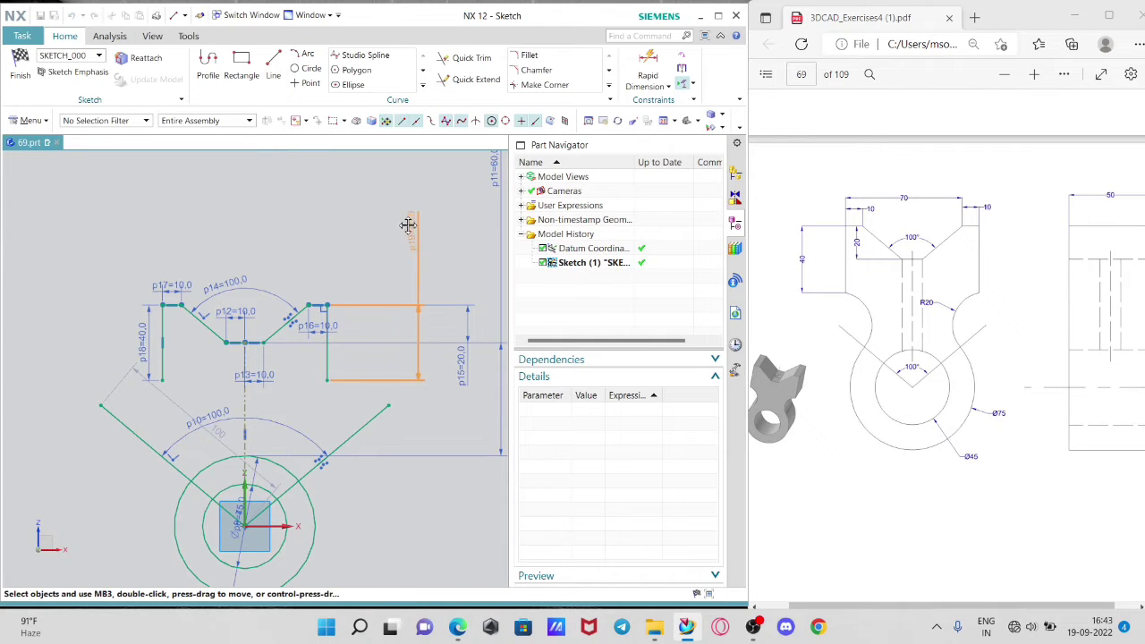
{"action": "left_click_drag", "start_coordinate": [407, 225], "coordinate": [405, 220]}
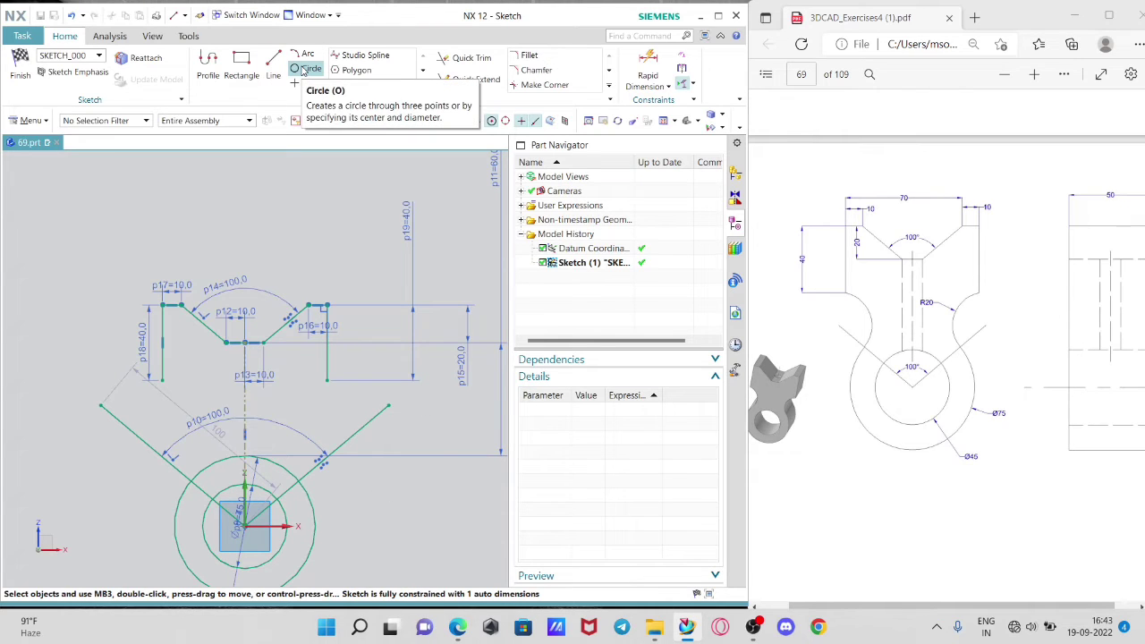
{"action": "left_click", "coordinate": [422, 70]}
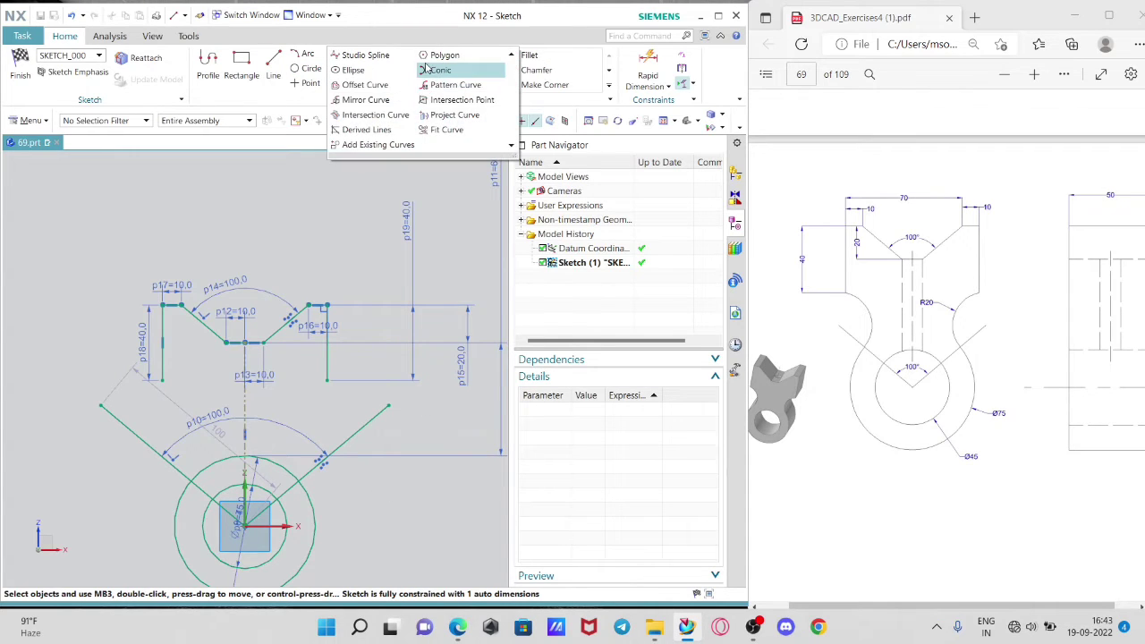
{"action": "left_click", "coordinate": [303, 54]}
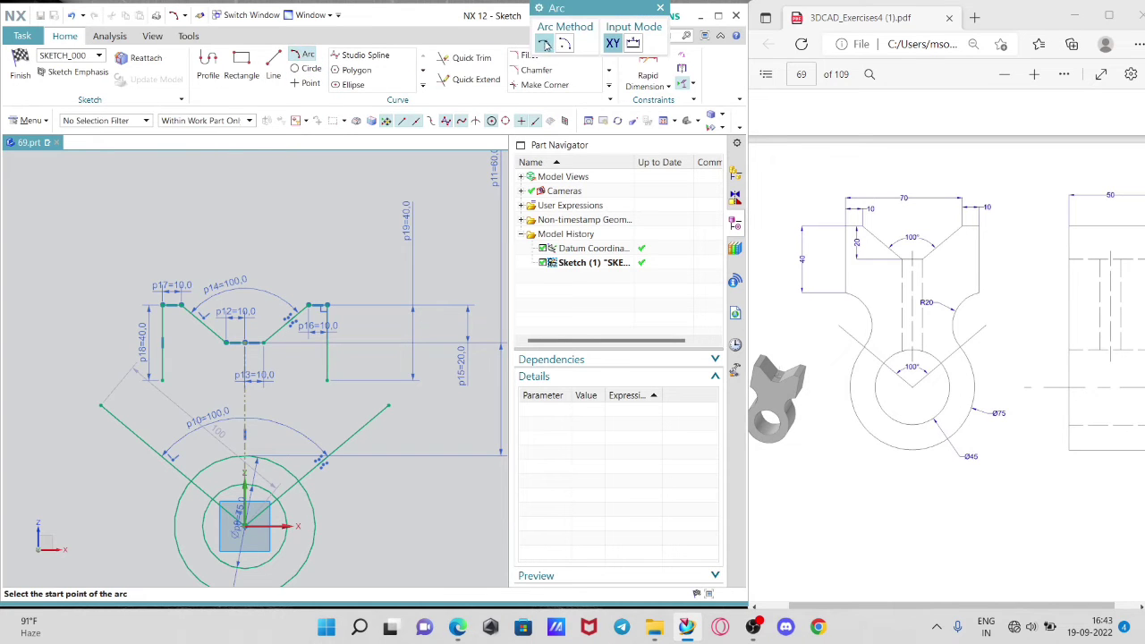
{"action": "left_click", "coordinate": [388, 405]}
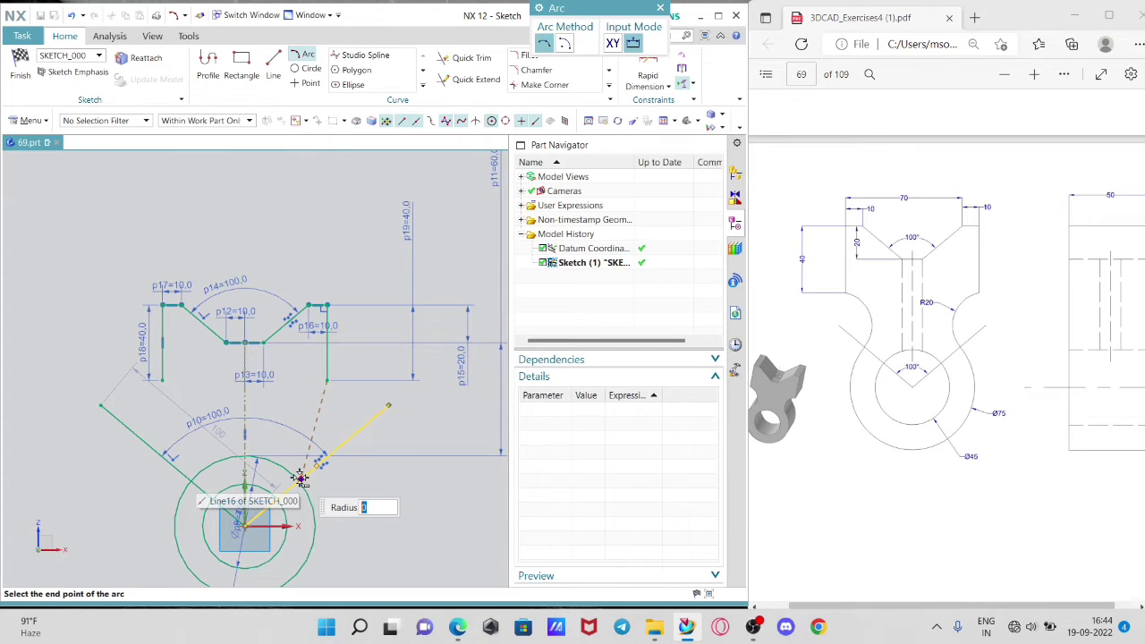
{"action": "key", "text": "Escape"}
{"action": "key", "text": "Escape"}
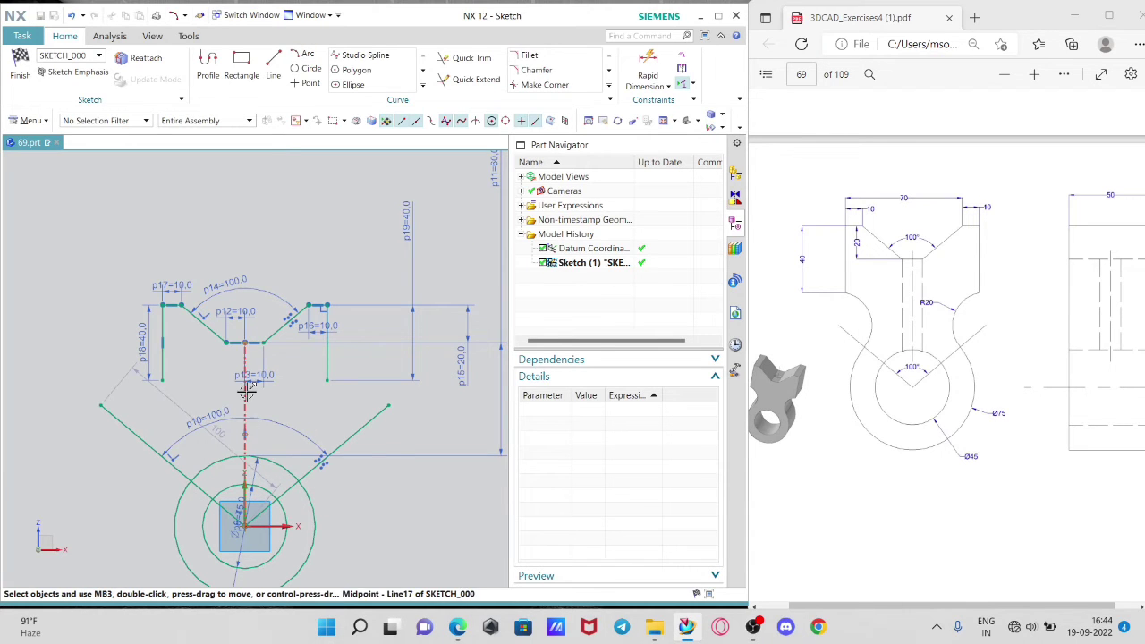
{"action": "key", "text": "l"}
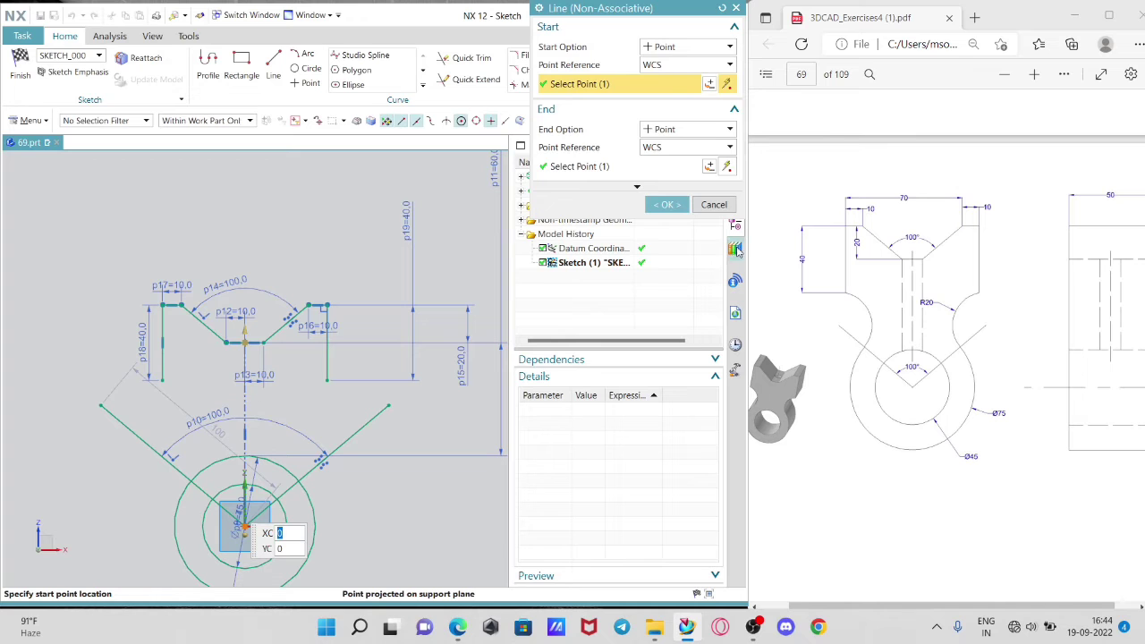
{"action": "left_click", "coordinate": [714, 204]}
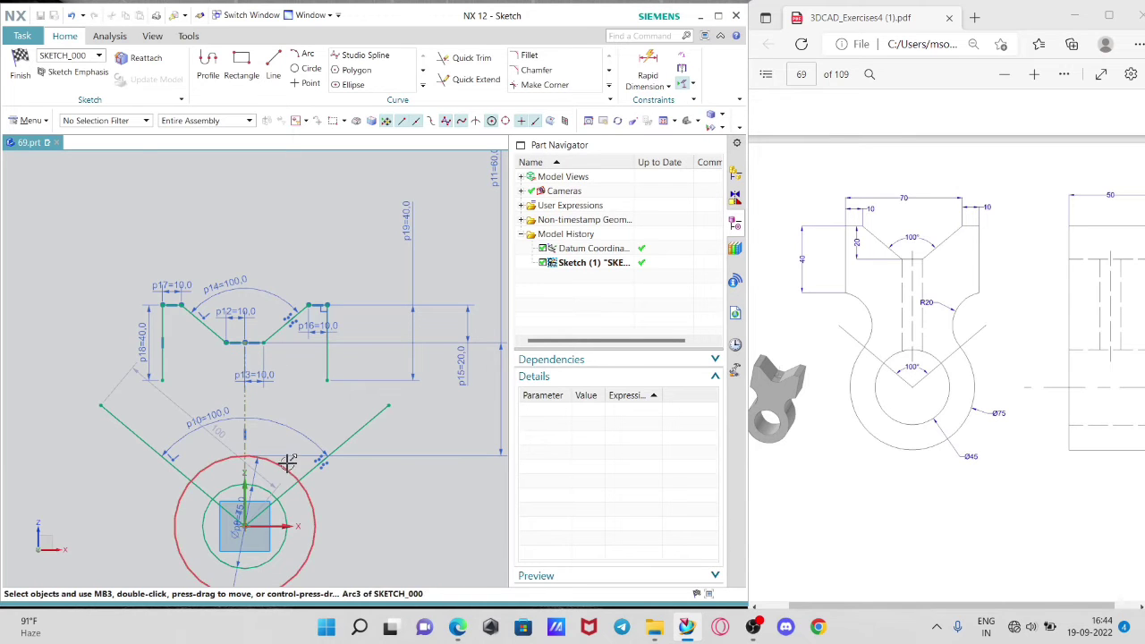
Step: Add another vertical dimension from the V-notch's base midpoint to the outer circle's top and set it to 40 mm
{"action": "left_click", "coordinate": [648, 72]}
{"action": "left_click", "coordinate": [243, 461]}
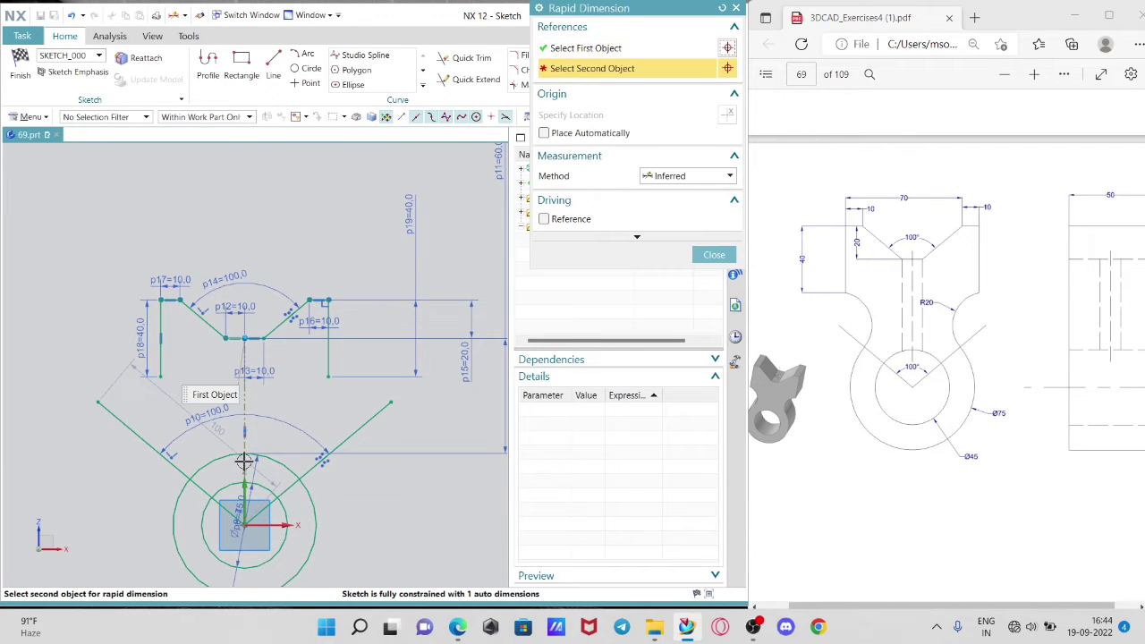
{"action": "left_click", "coordinate": [245, 455]}
{"action": "left_click", "coordinate": [49, 434]}
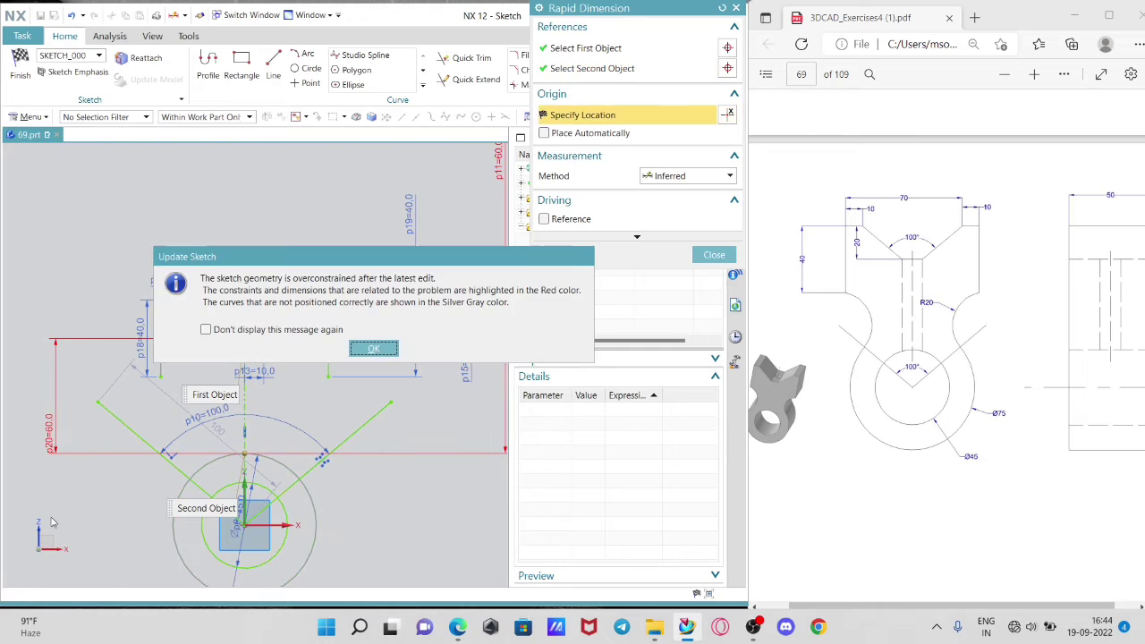
{"action": "left_click", "coordinate": [373, 348]}
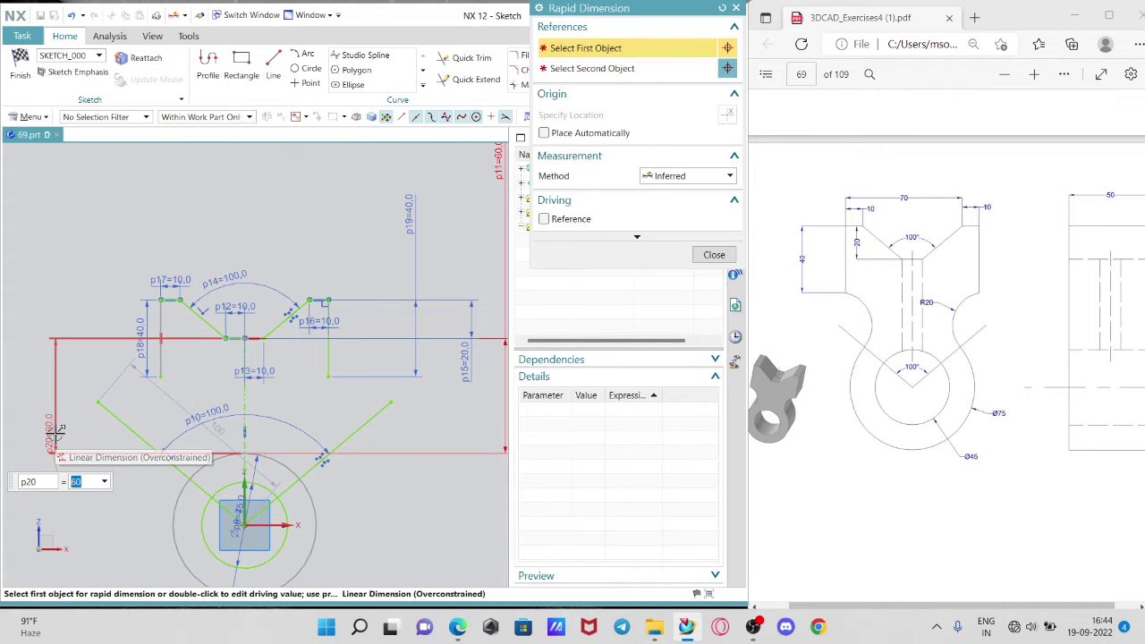
{"action": "type", "text": "4"}
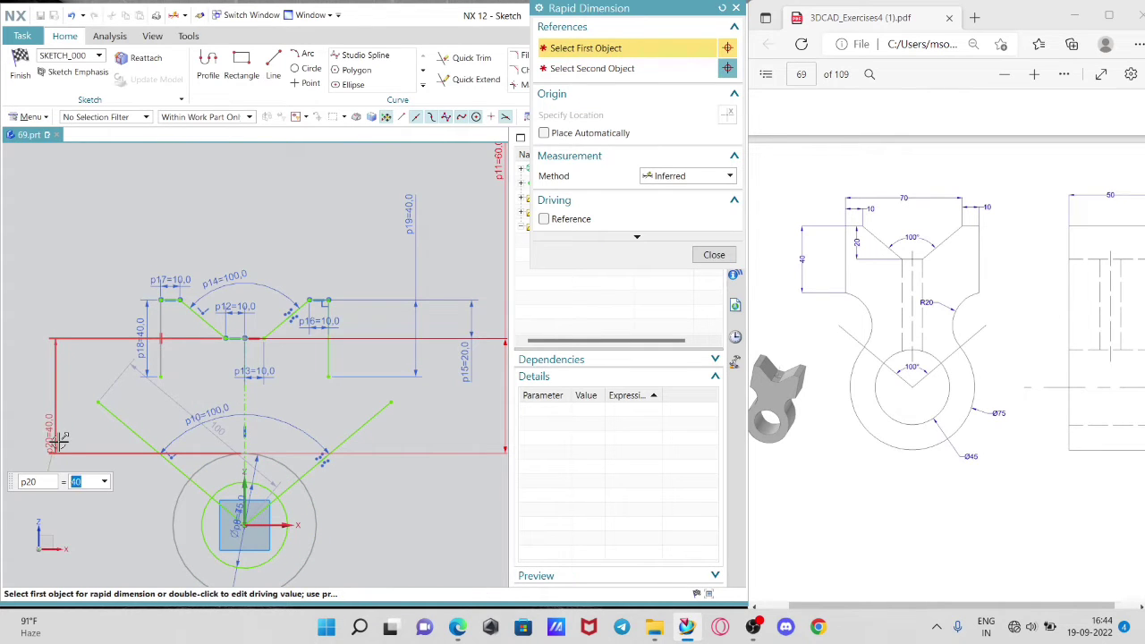
Step: Draw a 20 mm radius arc on each side, joining the vertical line's lower end to the outer circle at the 100° line
{"action": "left_click", "coordinate": [713, 254]}
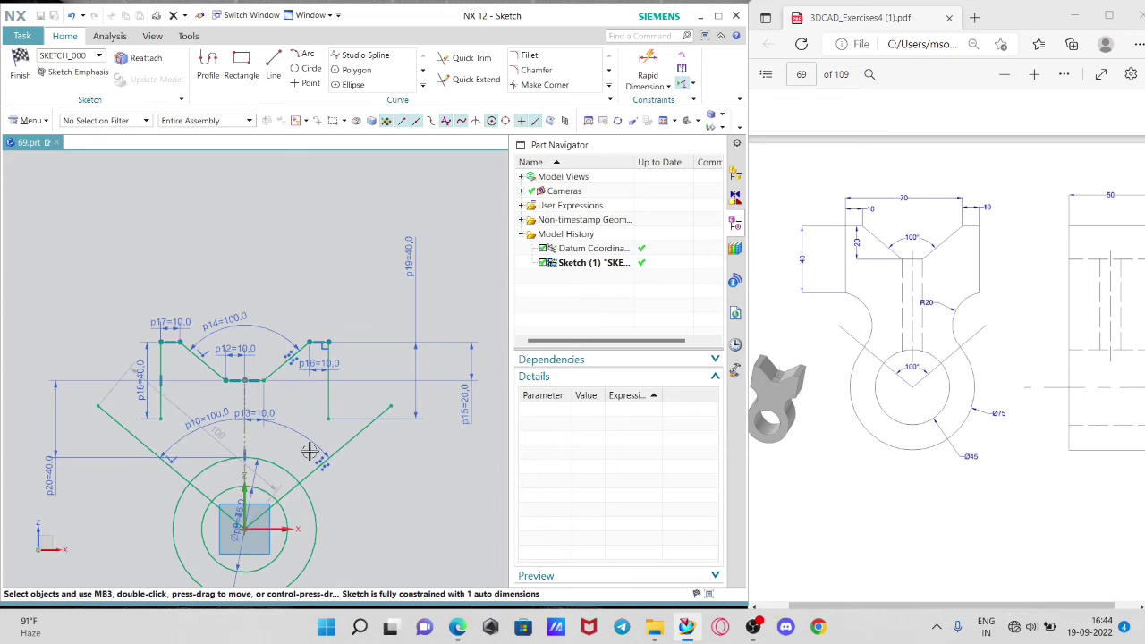
{"action": "left_click", "coordinate": [305, 55]}
{"action": "left_click", "coordinate": [322, 430]}
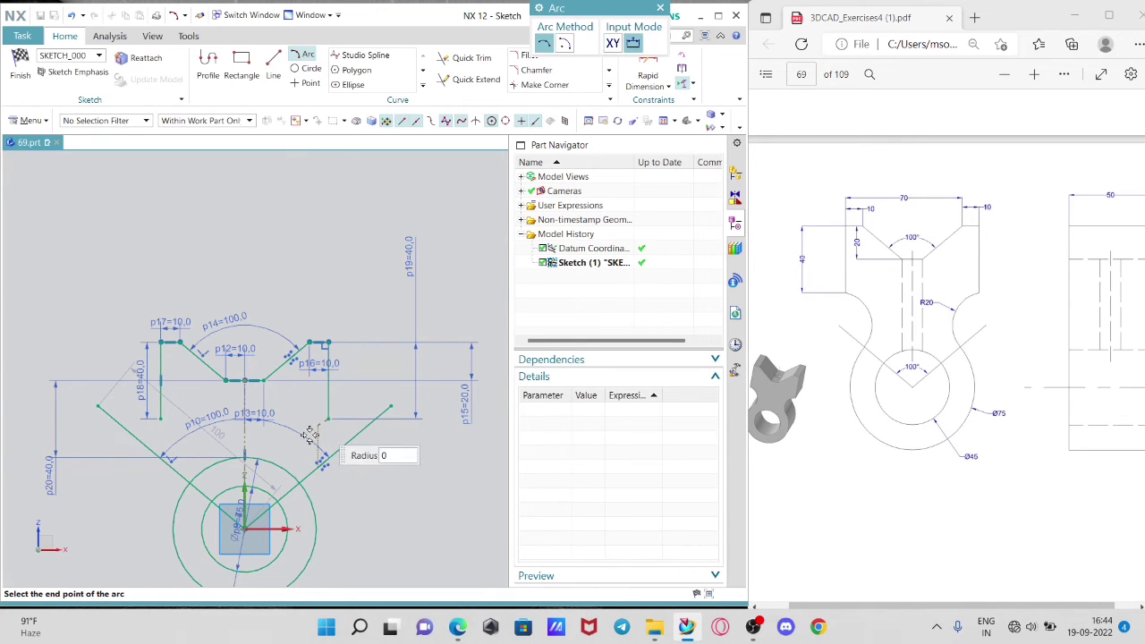
{"action": "left_click", "coordinate": [299, 479]}
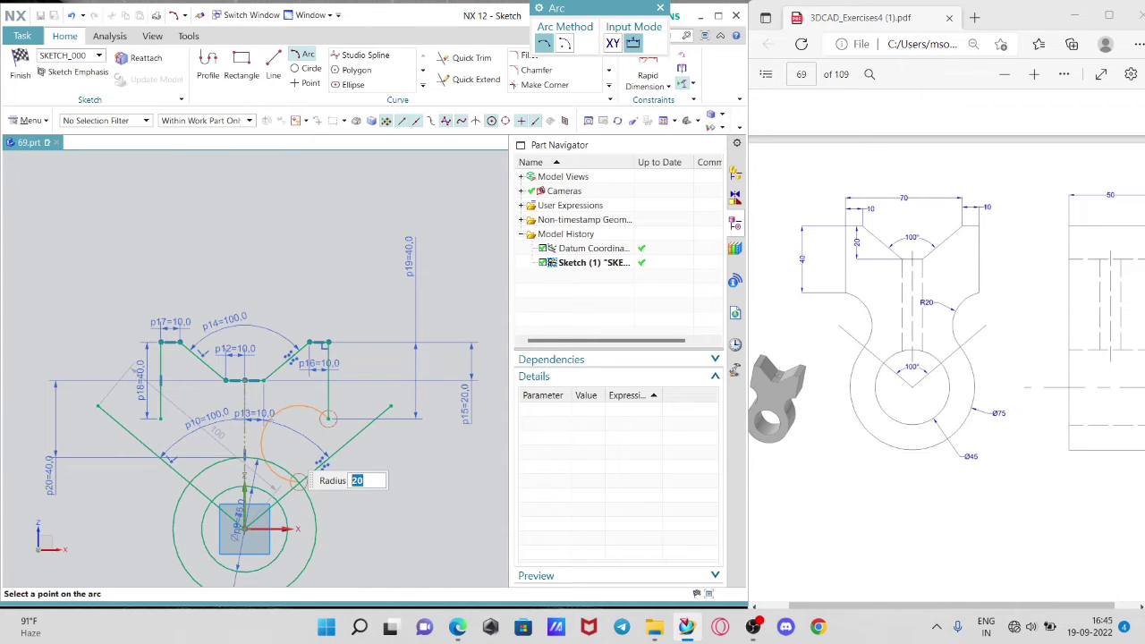
{"action": "left_click", "coordinate": [298, 481]}
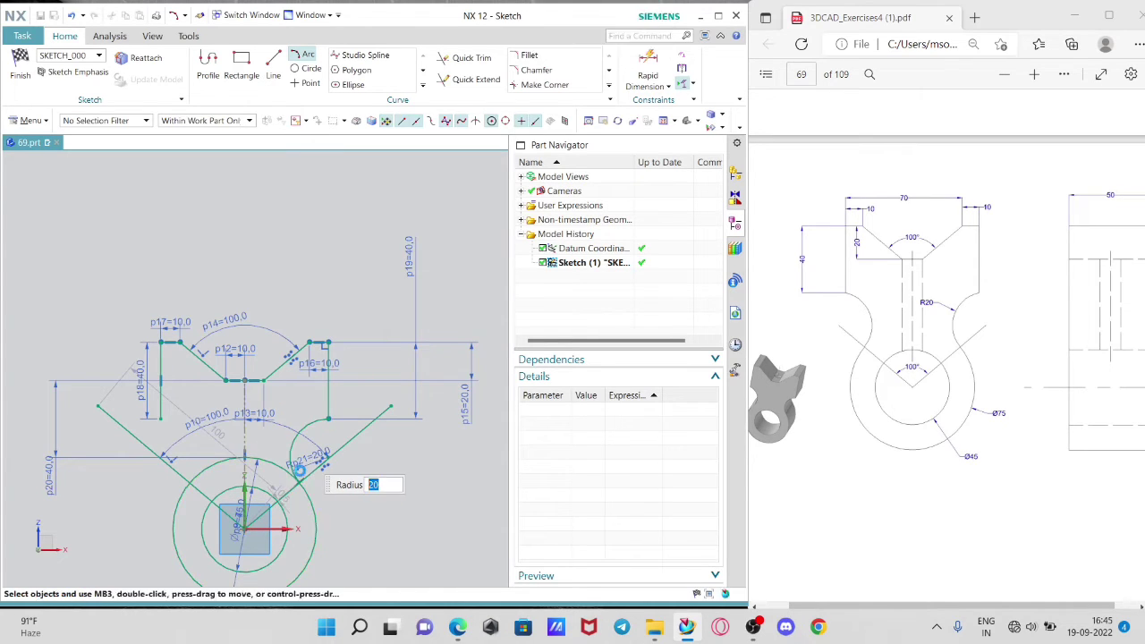
{"action": "left_click", "coordinate": [161, 417]}
{"action": "left_click", "coordinate": [184, 480]}
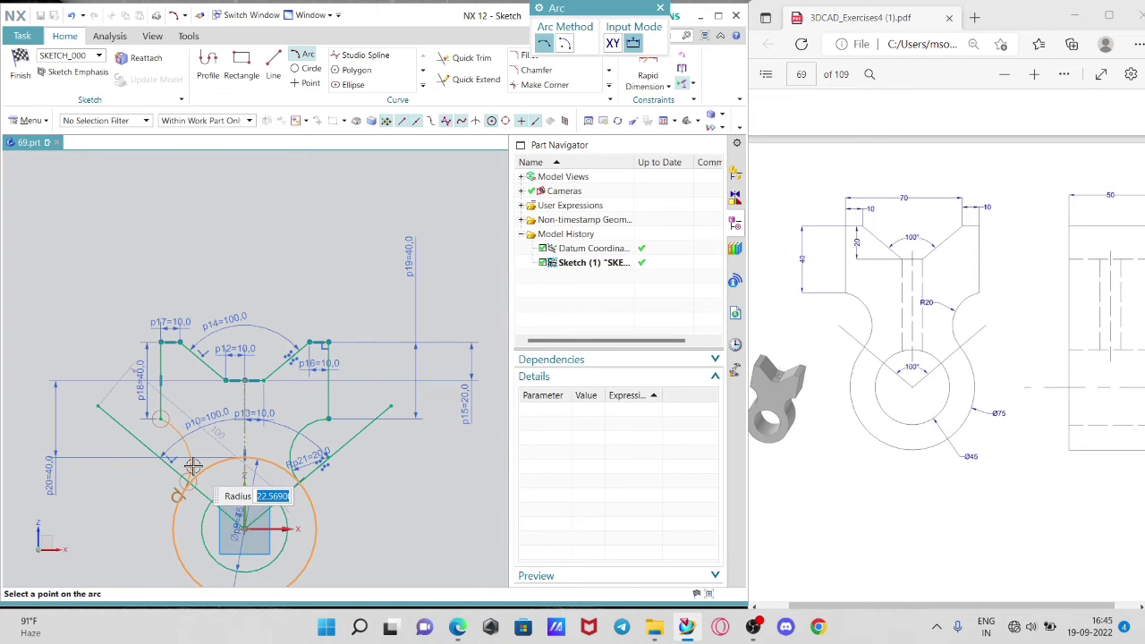
{"action": "left_click", "coordinate": [182, 491]}
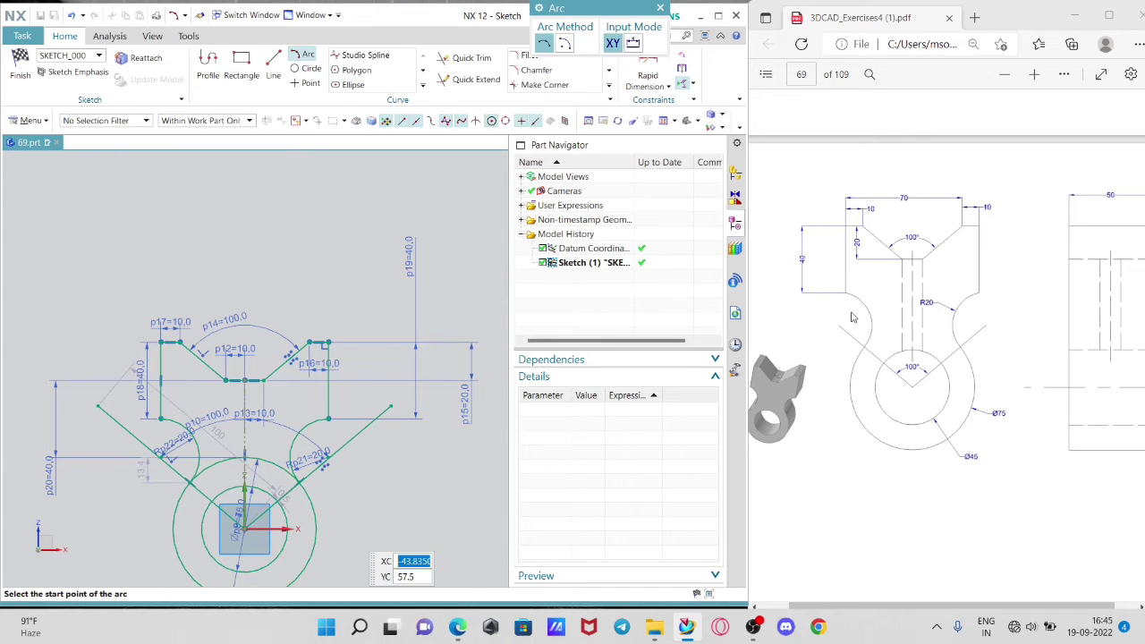
{"action": "key", "text": "Escape"}
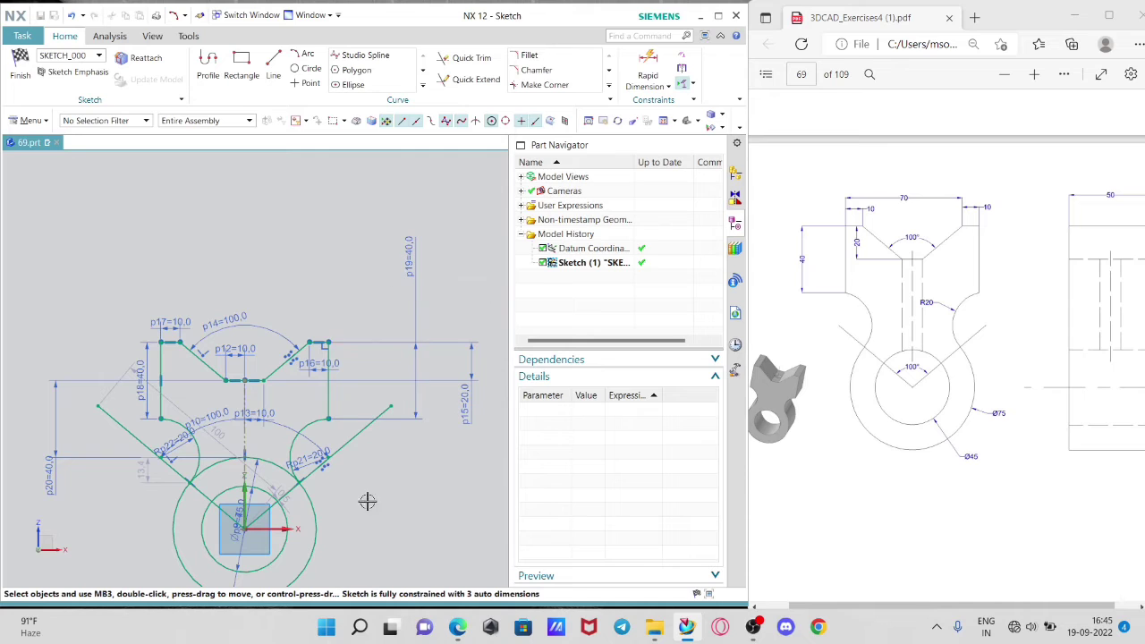
Step: Trim away both 100° slanted lines and the outer circle's upper portion between the two connecting arcs
{"action": "left_click", "coordinate": [467, 58]}
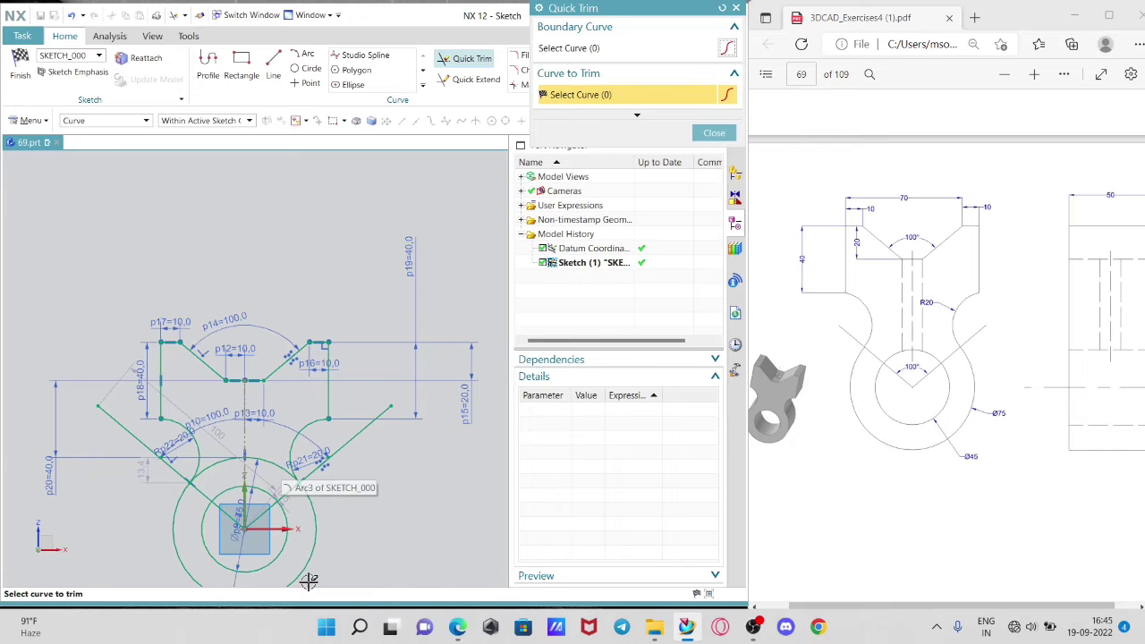
{"action": "left_click", "coordinate": [133, 432]}
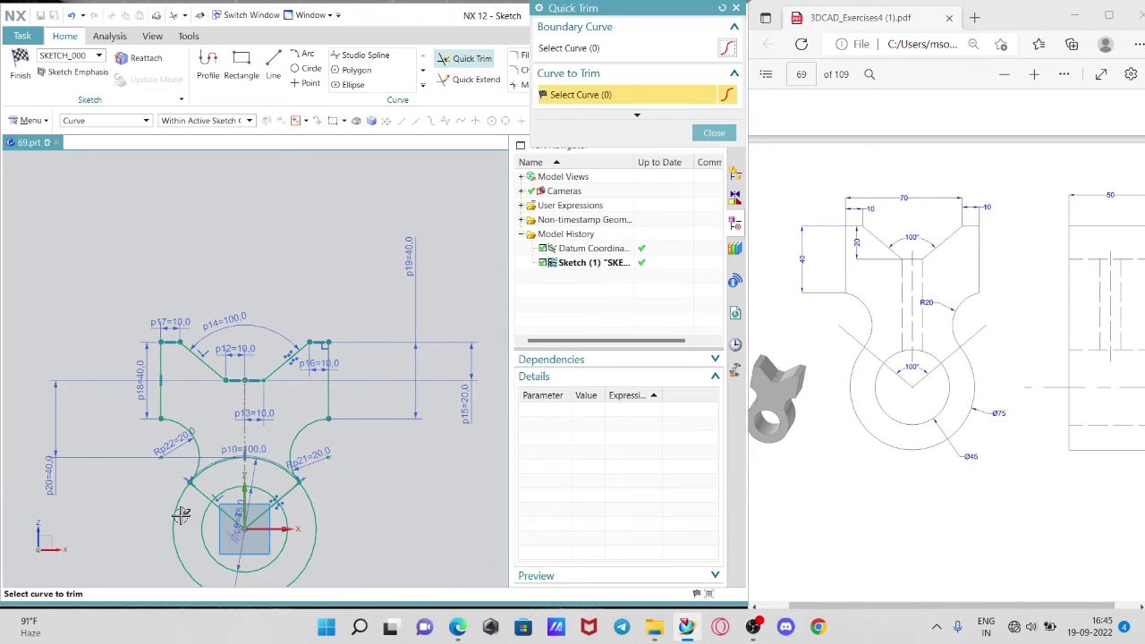
{"action": "left_click", "coordinate": [261, 509]}
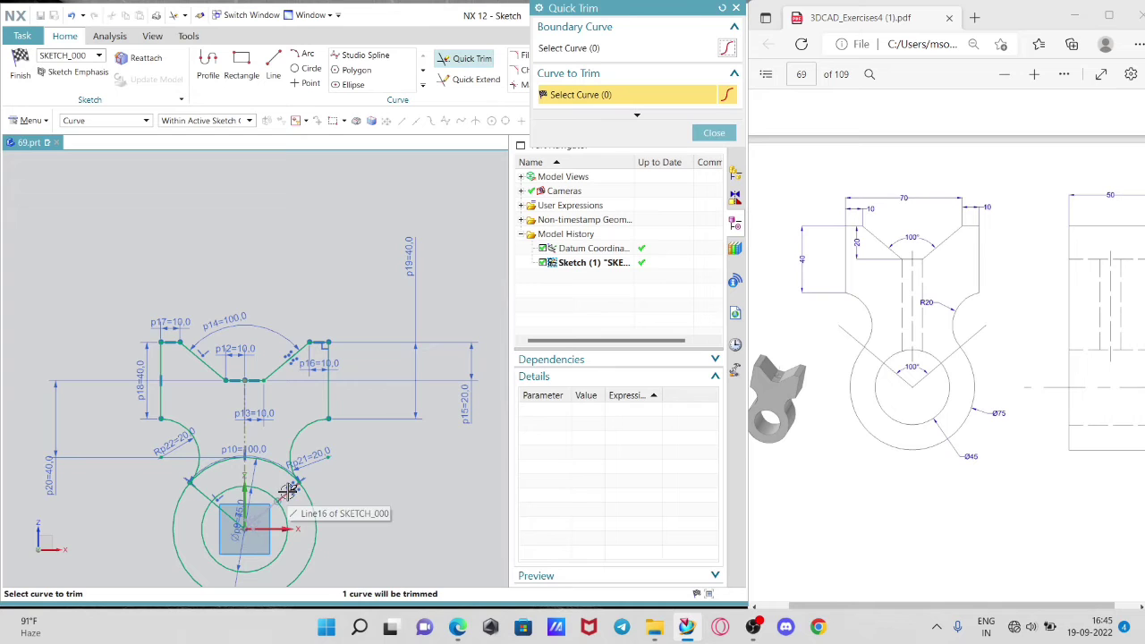
{"action": "left_click", "coordinate": [220, 508]}
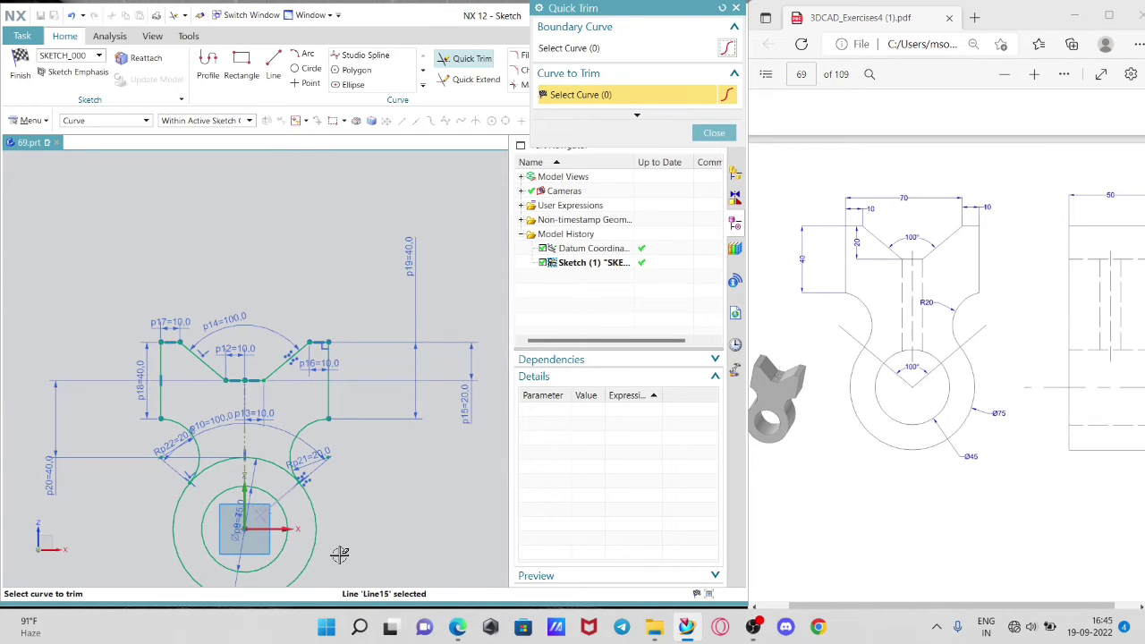
{"action": "scroll", "coordinate": [180, 570], "scroll_direction": "down", "scroll_amount": 2}
{"action": "scroll", "coordinate": [179, 537], "scroll_direction": "up", "scroll_amount": 4}
{"action": "scroll", "coordinate": [178, 543], "scroll_direction": "down", "scroll_amount": 2}
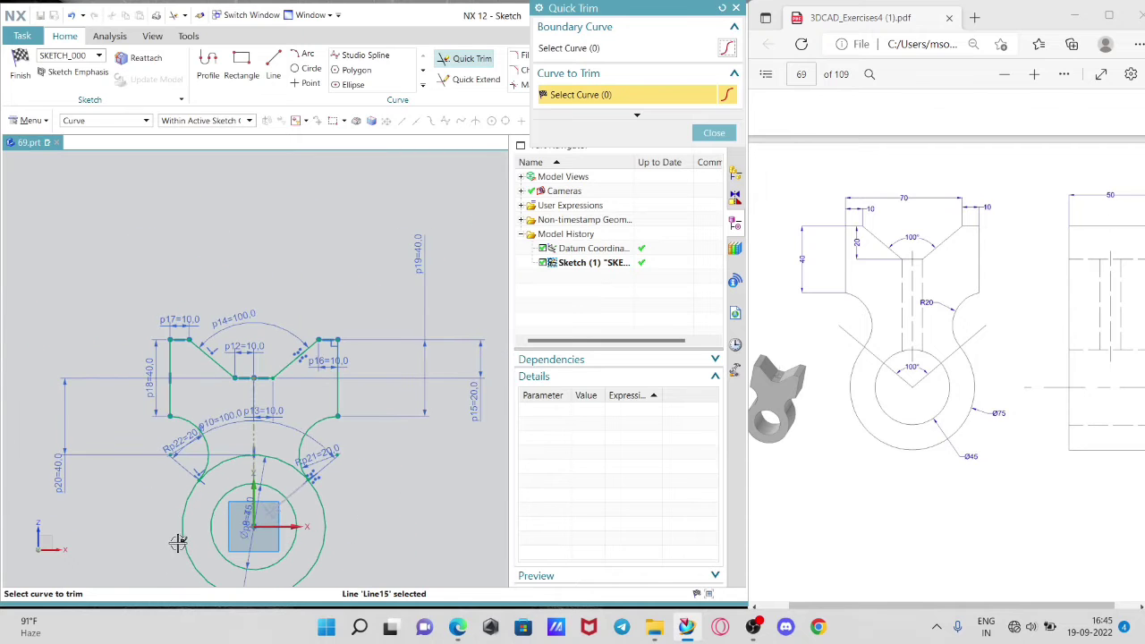
{"action": "left_click", "coordinate": [255, 455]}
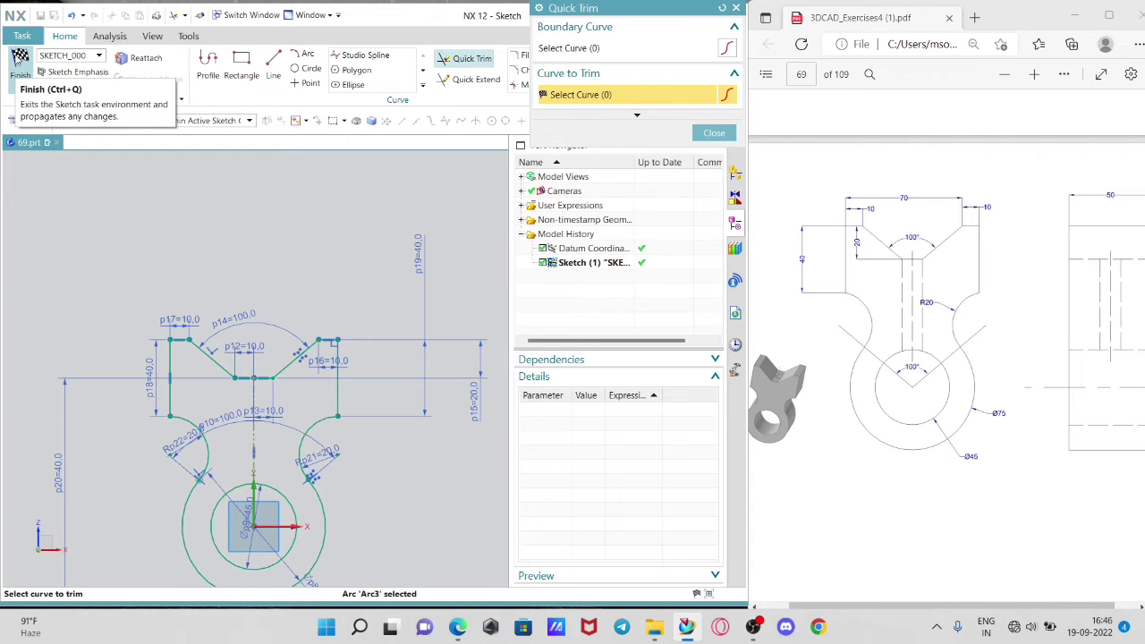
Step: Finish the sketch and extrude the bracket profile around the circular hole from 0 to -50 mm
{"action": "left_click", "coordinate": [18, 58]}
{"action": "mouse_move", "coordinate": [259, 417]}
{"action": "middle_mouse_down"}
{"action": "mouse_move", "coordinate": [170, 402]}
{"action": "mouse_move", "coordinate": [233, 378]}
{"action": "mouse_move", "coordinate": [269, 343]}
{"action": "mouse_move", "coordinate": [194, 404]}
{"action": "mouse_move", "coordinate": [128, 414]}
{"action": "mouse_move", "coordinate": [159, 453]}
{"action": "mouse_move", "coordinate": [246, 473]}
{"action": "mouse_move", "coordinate": [314, 468]}
{"action": "mouse_move", "coordinate": [77, 342]}
{"action": "mouse_move", "coordinate": [68, 280]}
{"action": "mouse_move", "coordinate": [41, 327]}
{"action": "middle_mouse_up"}
{"action": "left_click", "coordinate": [153, 67]}
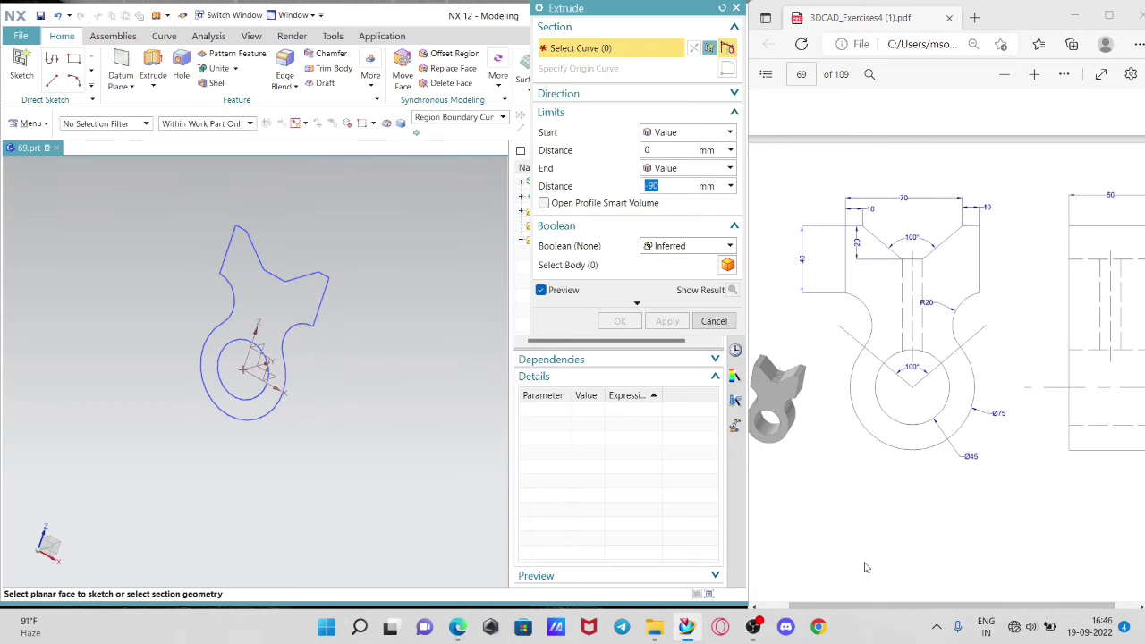
{"action": "left_click", "coordinate": [258, 305]}
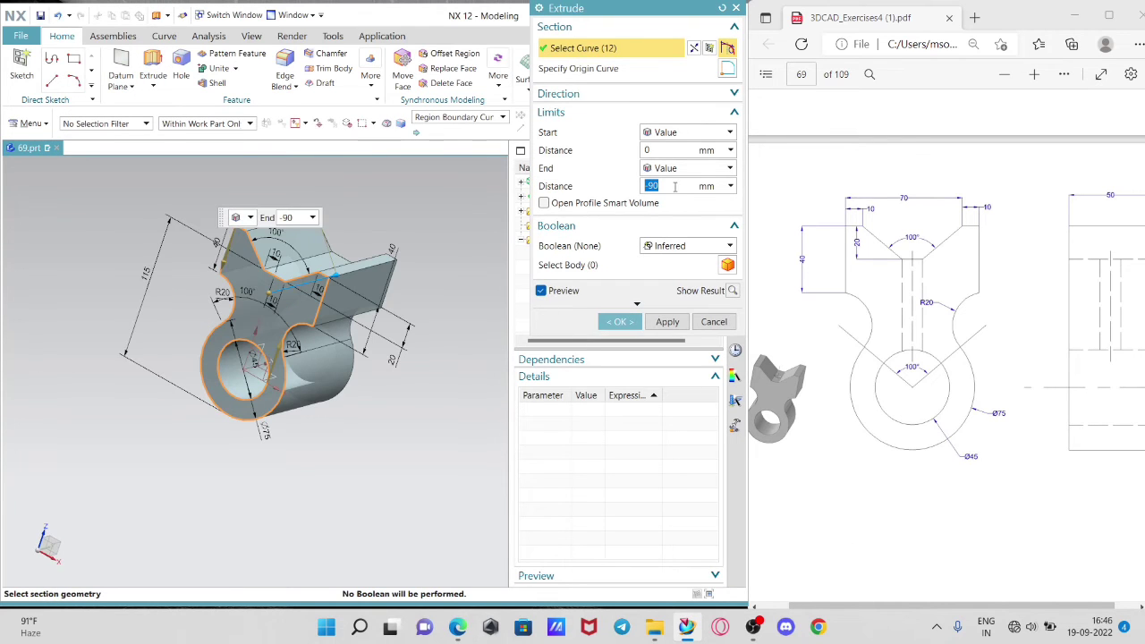
{"action": "type", "text": "-50"}
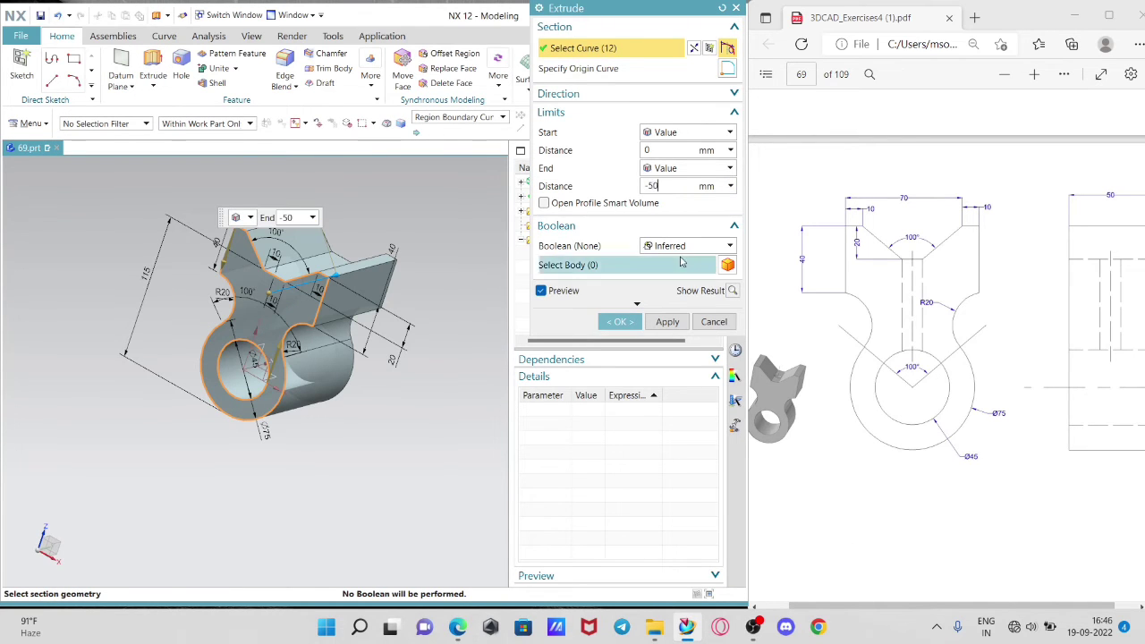
{"action": "left_click", "coordinate": [658, 151]}
{"action": "left_click", "coordinate": [620, 323]}
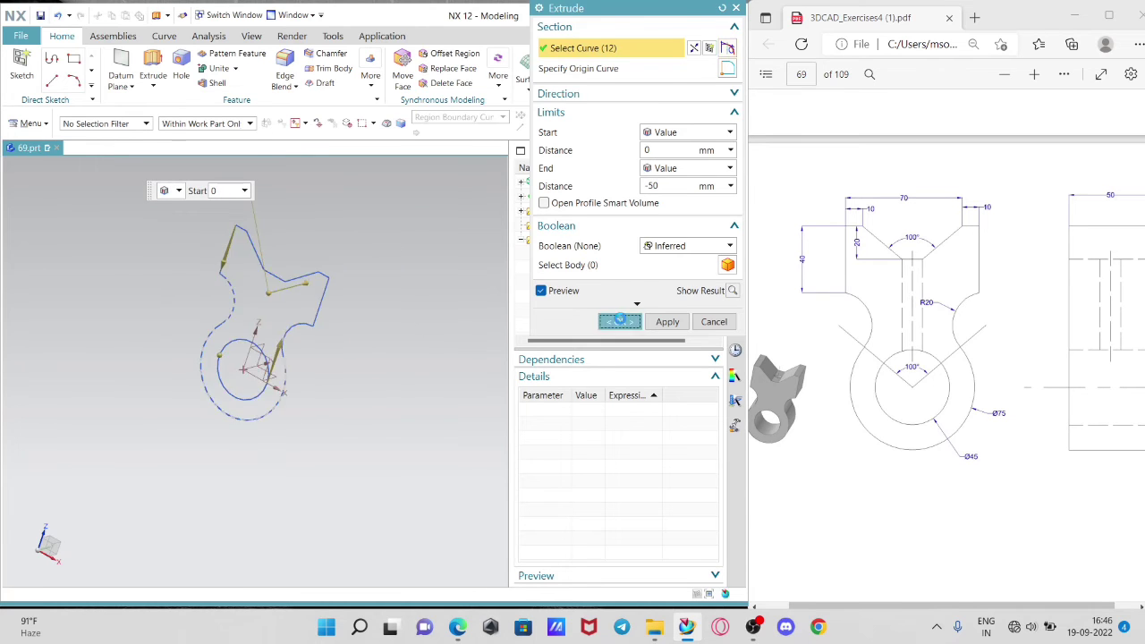
Step: Start a new sketch on the flat base face of the V-notch
{"action": "mouse_move", "coordinate": [364, 473]}
{"action": "middle_mouse_down"}
{"action": "mouse_move", "coordinate": [386, 462]}
{"action": "mouse_move", "coordinate": [375, 470]}
{"action": "middle_mouse_up"}
{"action": "scroll", "coordinate": [376, 204], "scroll_direction": "up", "scroll_amount": 2}
{"action": "scroll", "coordinate": [174, 279], "scroll_direction": "down", "scroll_amount": 1}
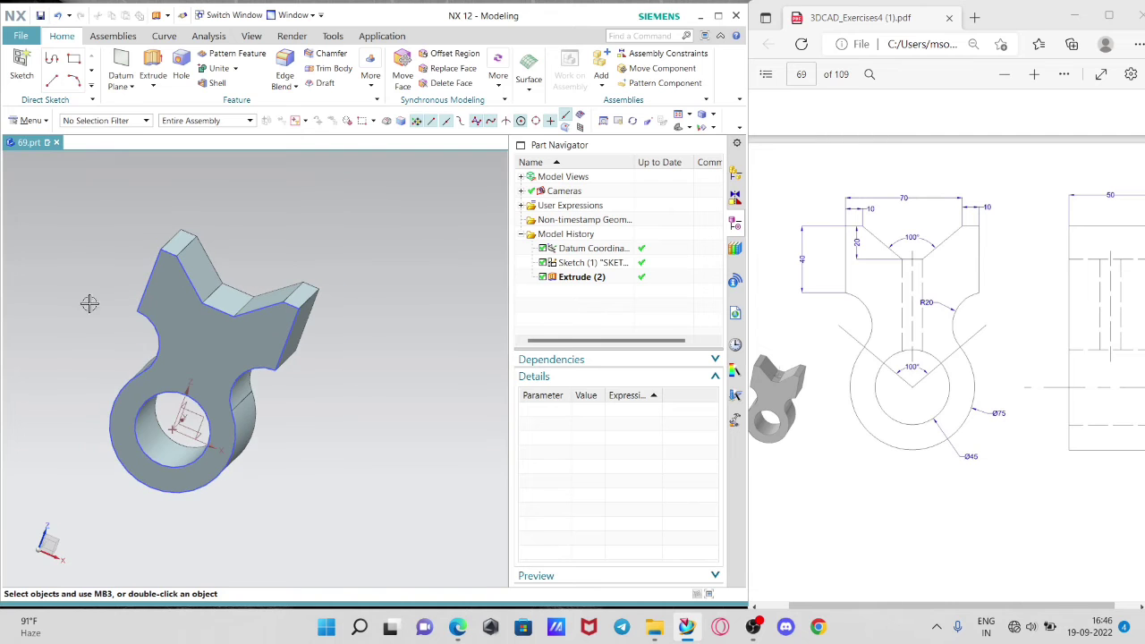
{"action": "middle_click_drag", "start_coordinate": [44, 225], "coordinate": [368, 268]}
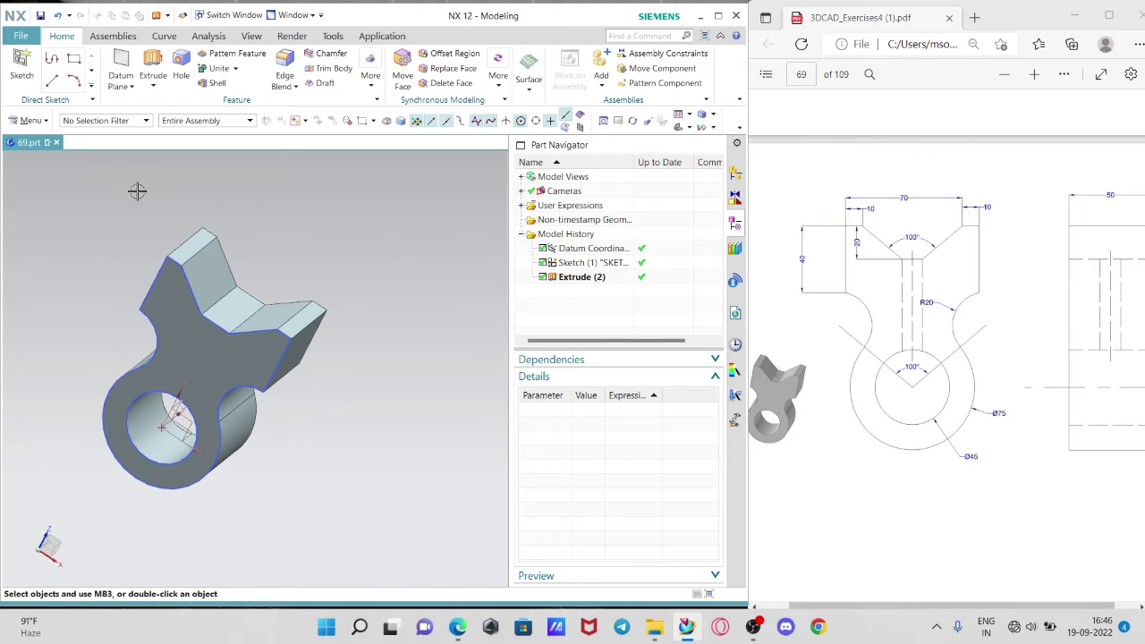
{"action": "left_click", "coordinate": [21, 59]}
{"action": "left_click", "coordinate": [237, 299]}
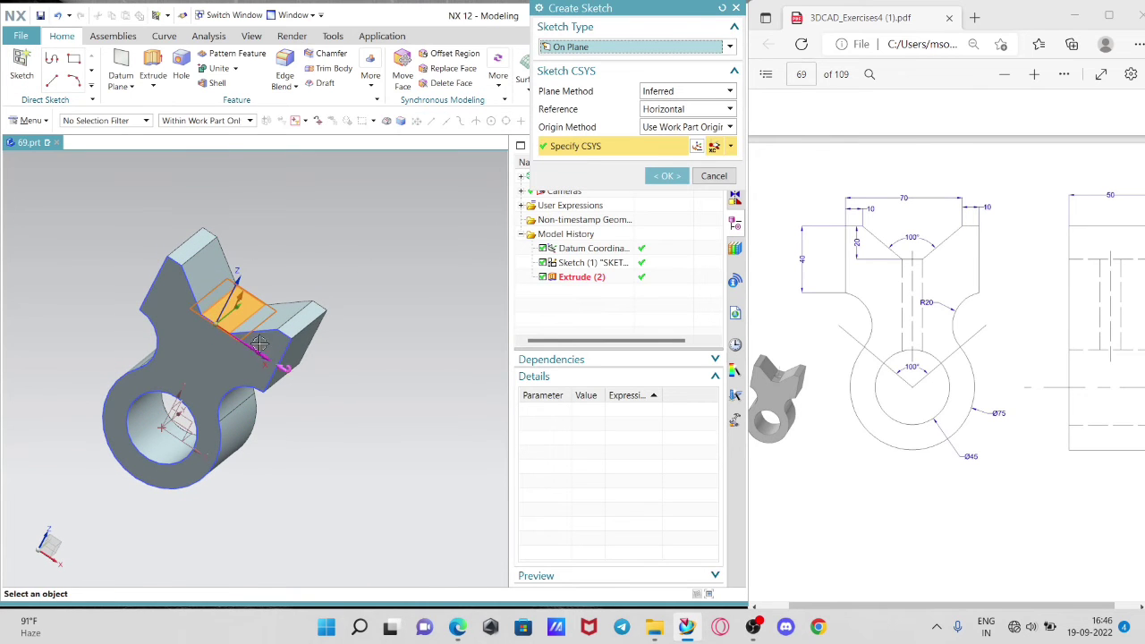
{"action": "left_click", "coordinate": [662, 176]}
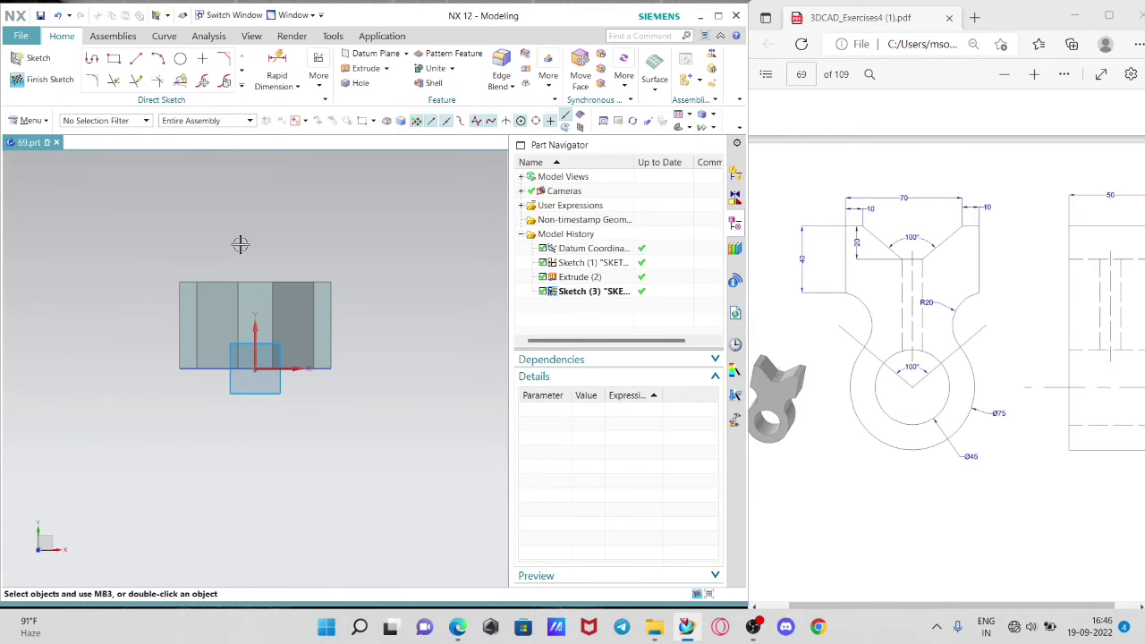
Step: Draw a 20 mm diameter circle centred on the V-notch's base face and finish the sketch
{"action": "left_click", "coordinate": [181, 58]}
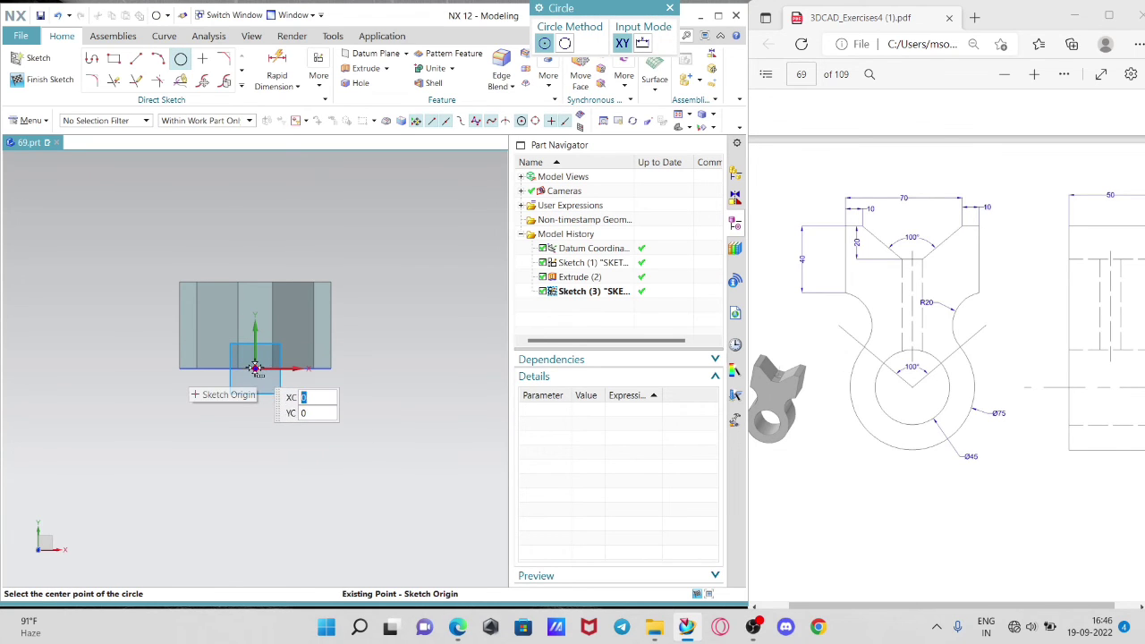
{"action": "left_click_drag", "start_coordinate": [977, 605], "coordinate": [930, 617]}
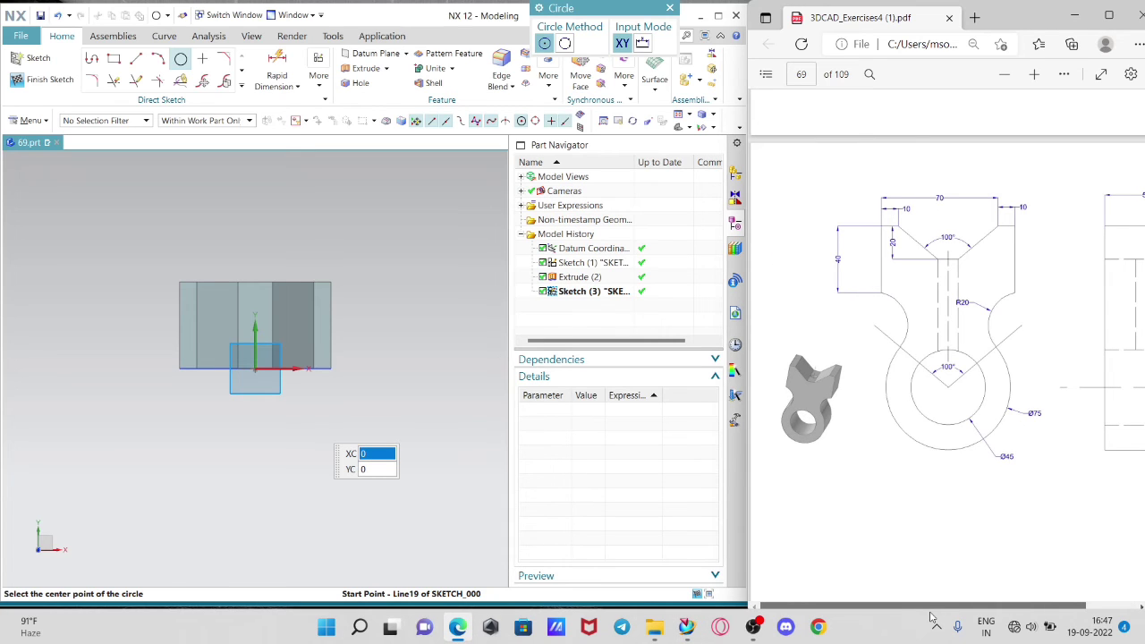
{"action": "left_click_drag", "start_coordinate": [947, 617], "coordinate": [327, 322]}
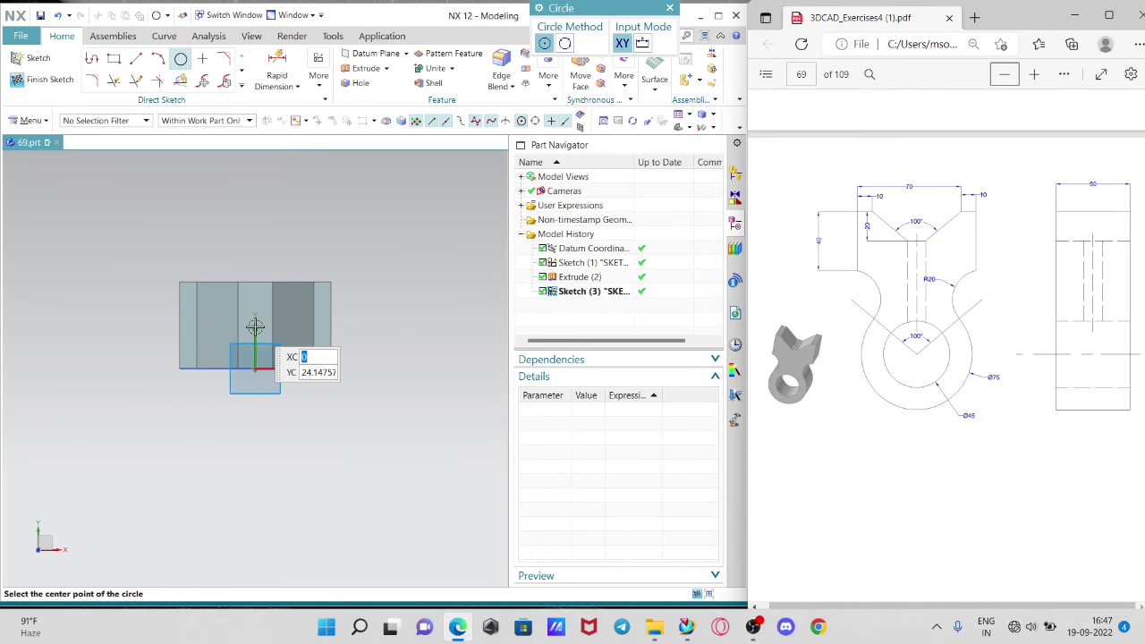
{"action": "left_click", "coordinate": [255, 325]}
{"action": "key", "text": "Escape"}
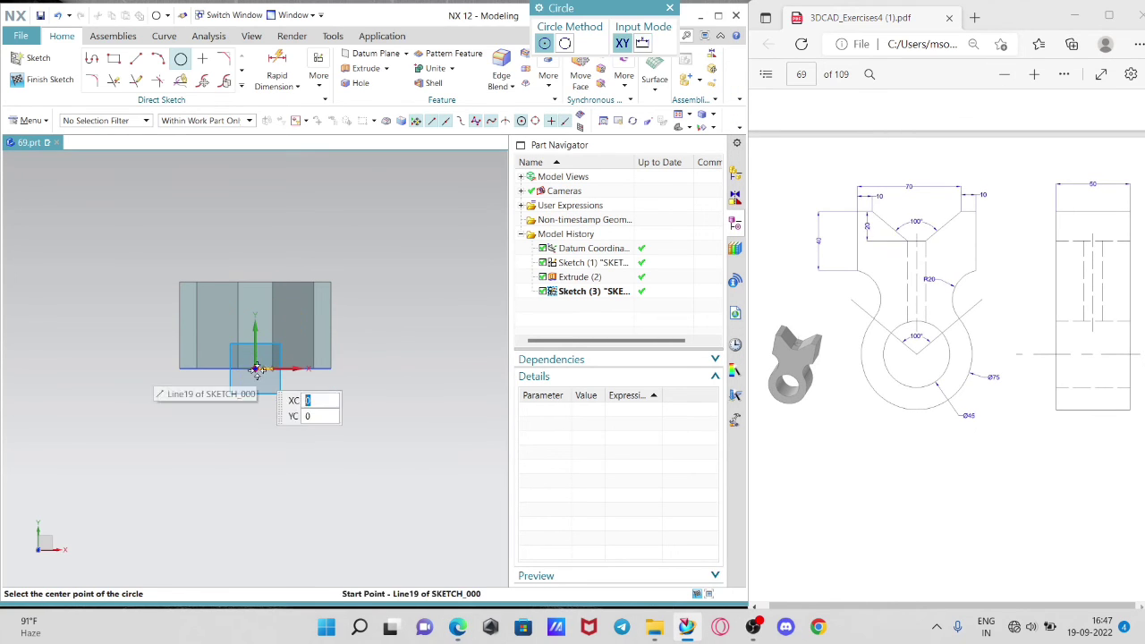
{"action": "type", "text": "20"}
{"action": "key", "text": "Return"}
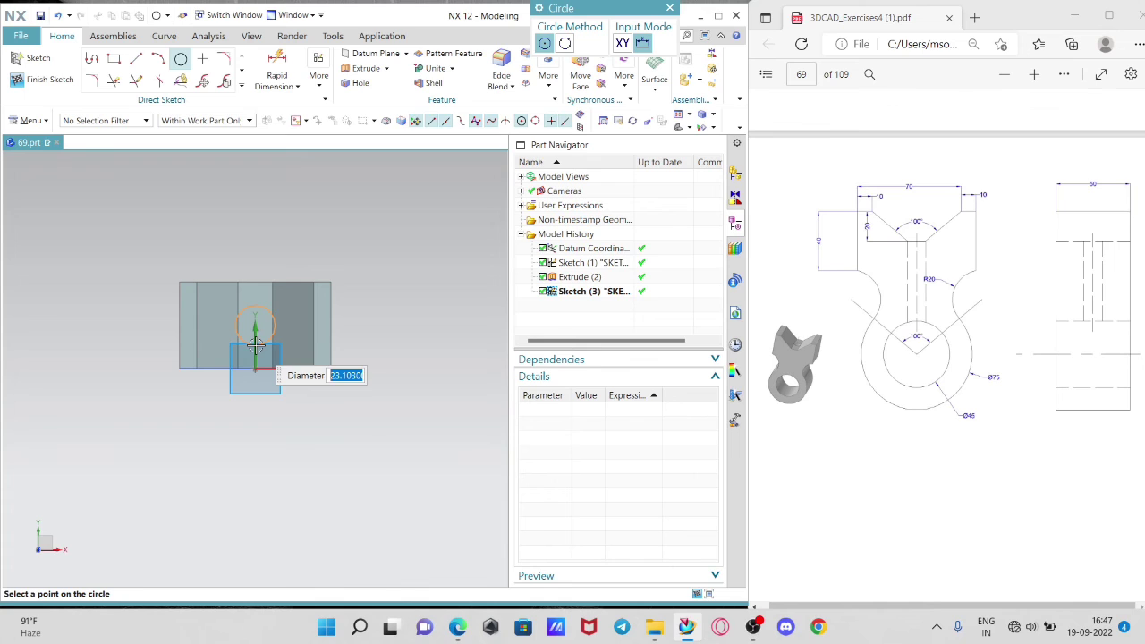
{"action": "type", "text": "20"}
{"action": "key", "text": "Return"}
{"action": "key", "text": "Escape"}
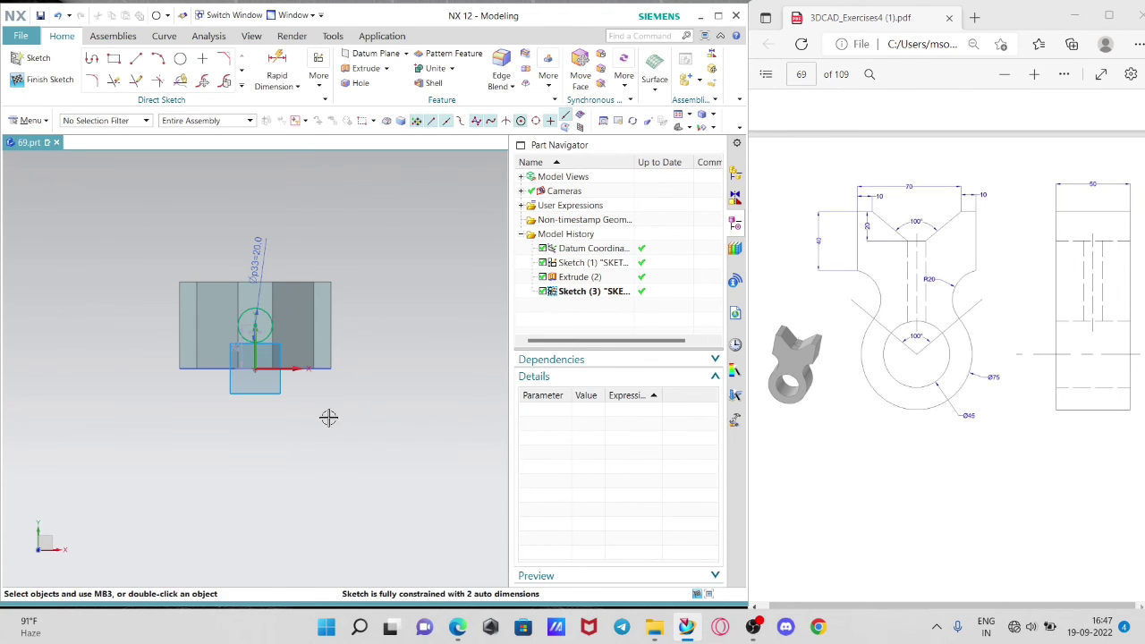
{"action": "left_click", "coordinate": [29, 85]}
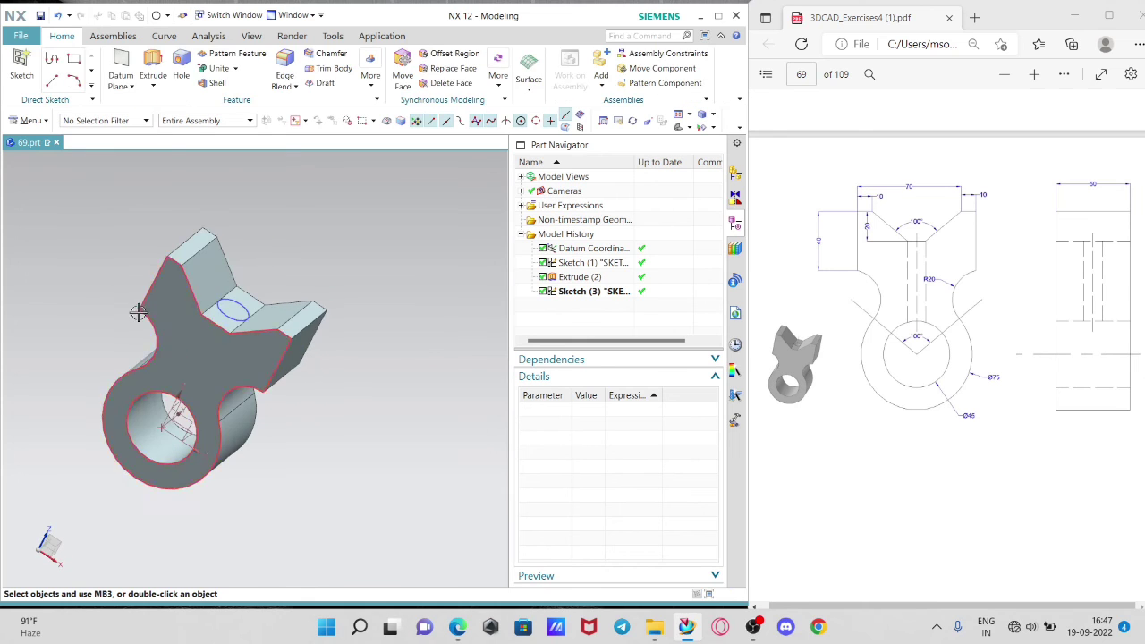
Step: Extrude the circle from 0 to -60 mm, subtracting it from the bracket to open a hole into the large bore
{"action": "left_click", "coordinate": [153, 64]}
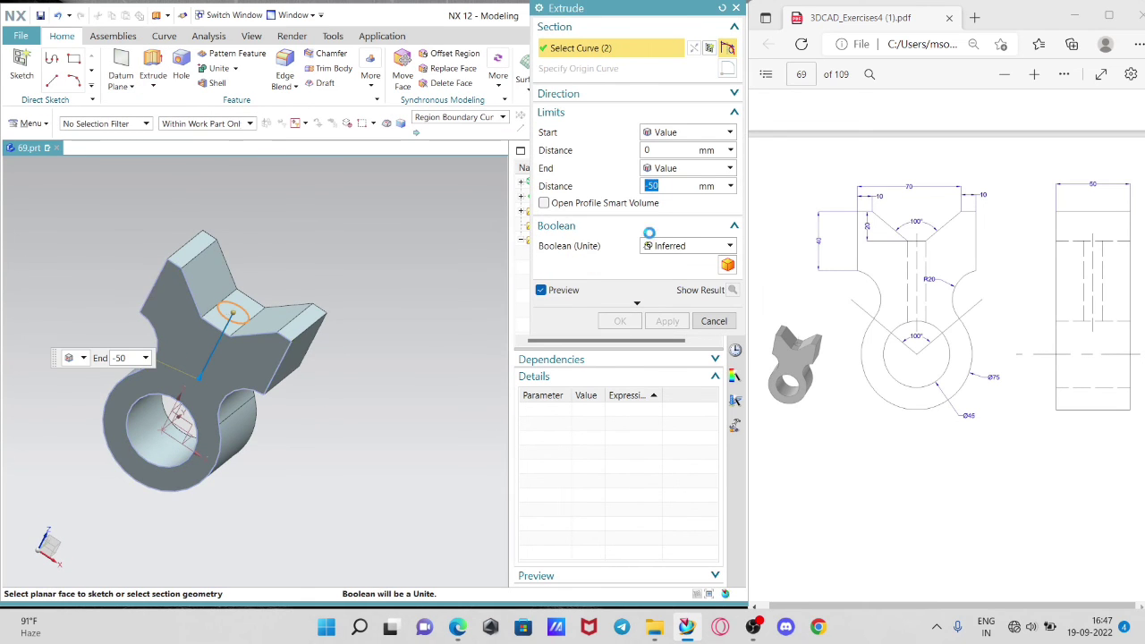
{"action": "double_click", "coordinate": [664, 186]}
{"action": "left_click", "coordinate": [697, 246]}
{"action": "left_click", "coordinate": [679, 289]}
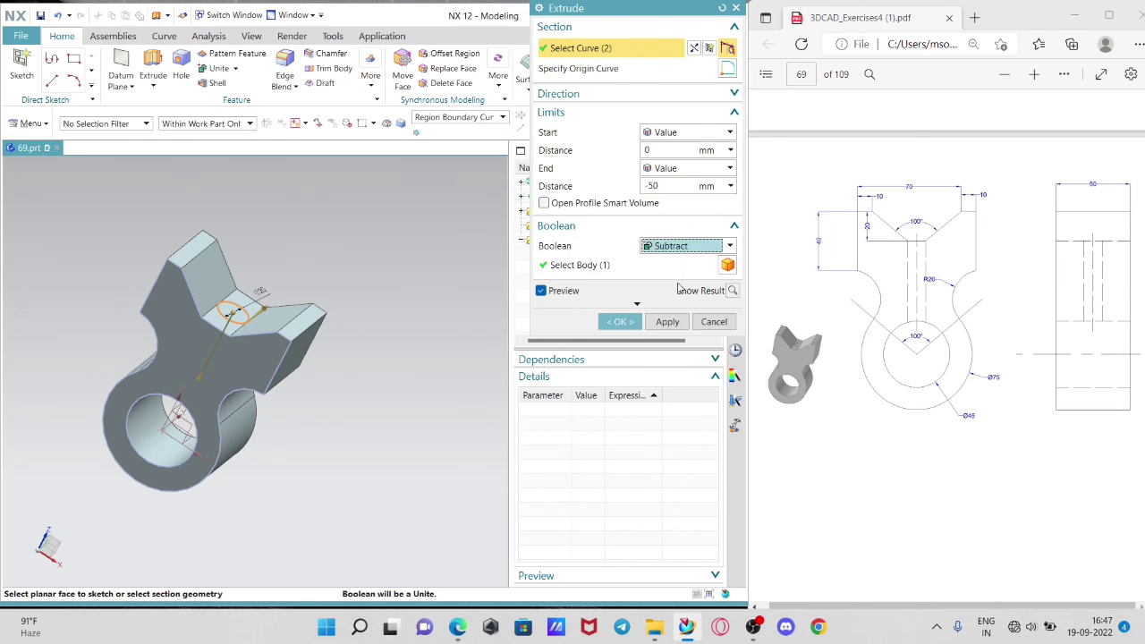
{"action": "middle_click_drag", "start_coordinate": [450, 426], "coordinate": [501, 394]}
{"action": "left_click", "coordinate": [669, 185]}
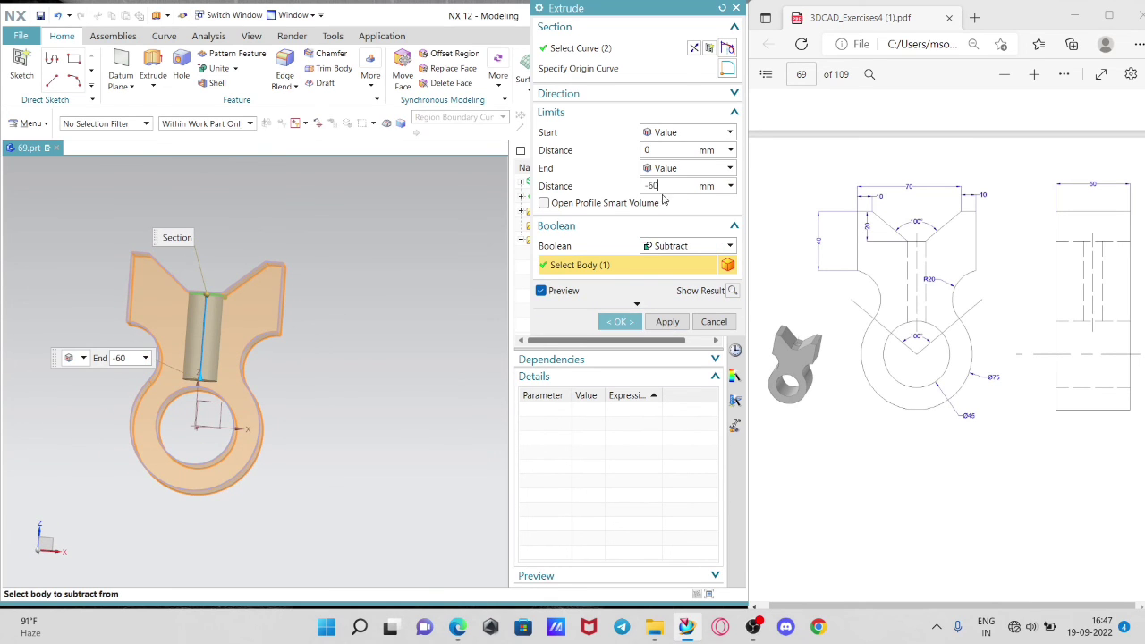
{"action": "left_click", "coordinate": [621, 321]}
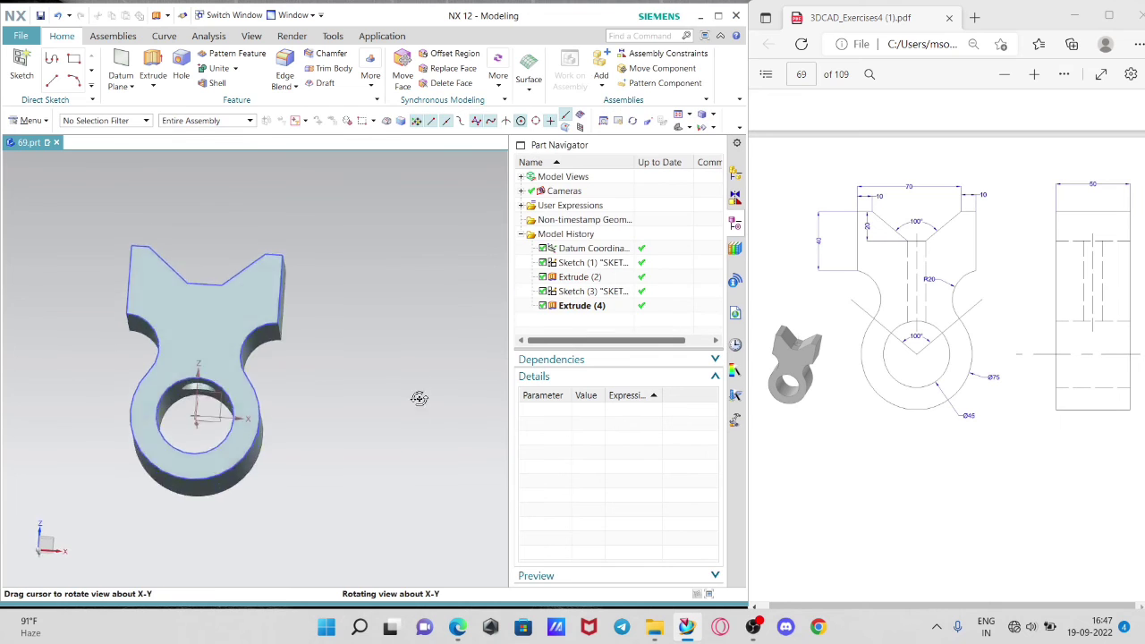
{"action": "middle_click_drag", "start_coordinate": [416, 399], "coordinate": [419, 429]}
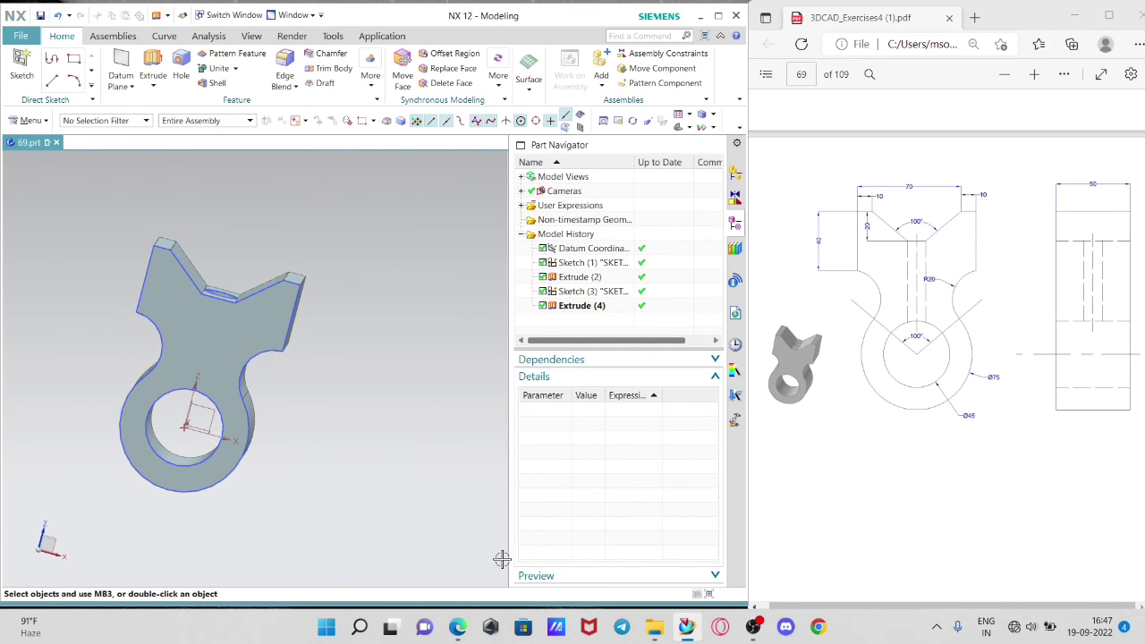